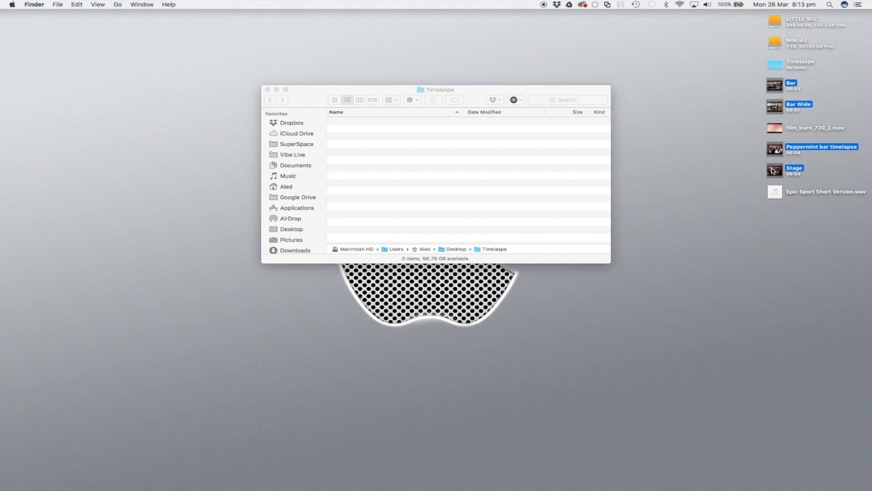
# Move the four selected video clips from the desktop into the Timelaspe folder
pyautogui.moveTo(774, 154); pyautogui.dragTo(527, 172)
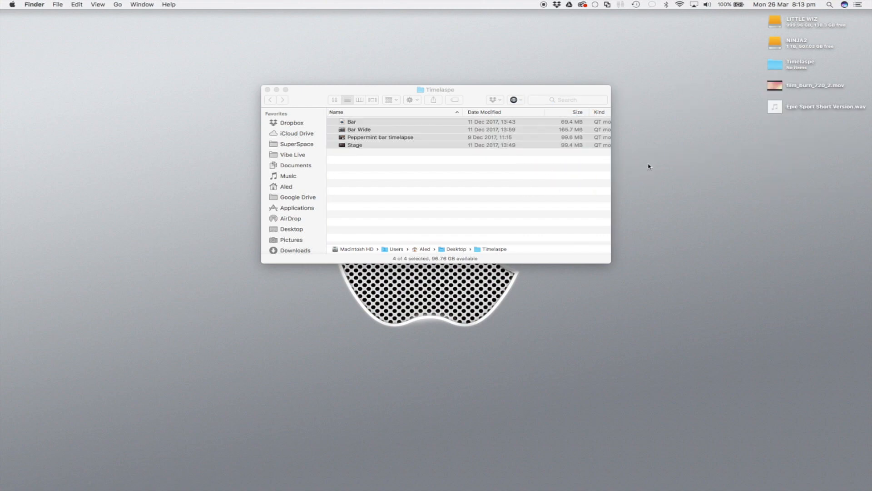
pyautogui.click(506, 183)
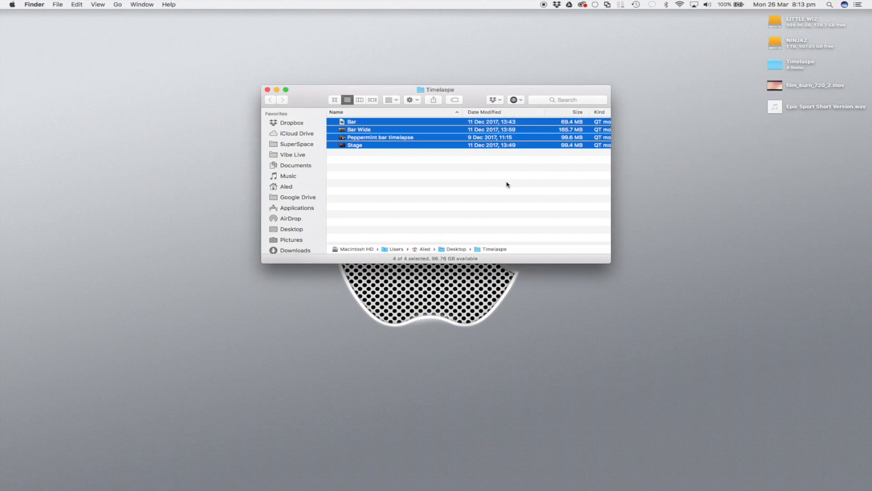
# Create a new folder on the desktop named Music
pyautogui.rightClick(702, 222)
pyautogui.click(720, 225)
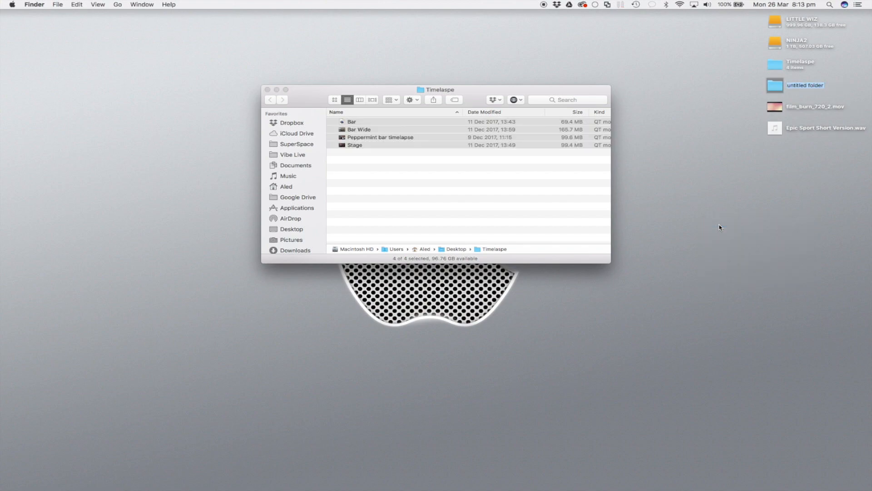
pyautogui.press('BackSpace')
pyautogui.write('Music')
pyautogui.press('Return')
pyautogui.click(695, 161)
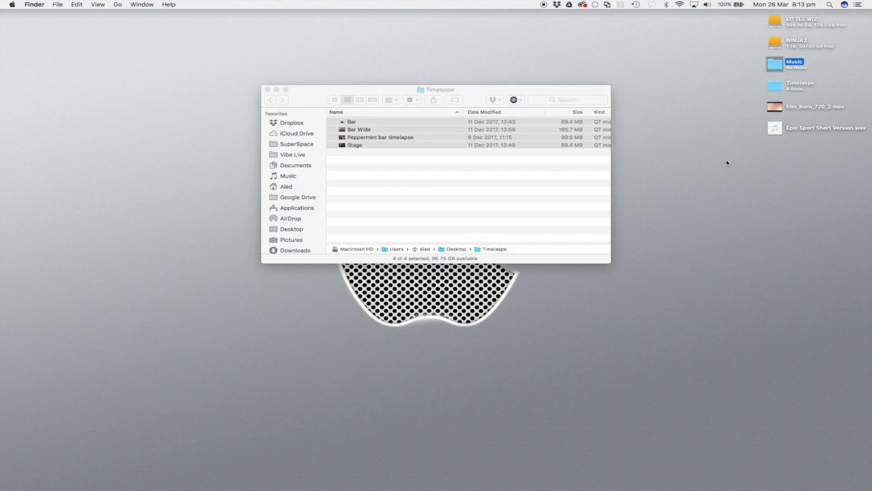
# Move Epic Sport Short Version.wav into the Music folder and close the Timelaspe folder window
pyautogui.click(779, 131)
pyautogui.moveTo(780, 131); pyautogui.dragTo(783, 70)
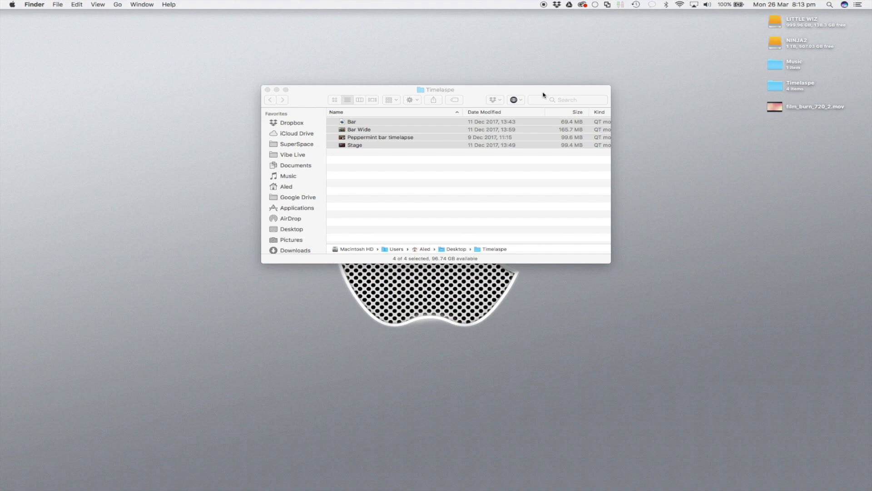
pyautogui.moveTo(537, 92); pyautogui.dragTo(515, 63)
pyautogui.click(245, 61)
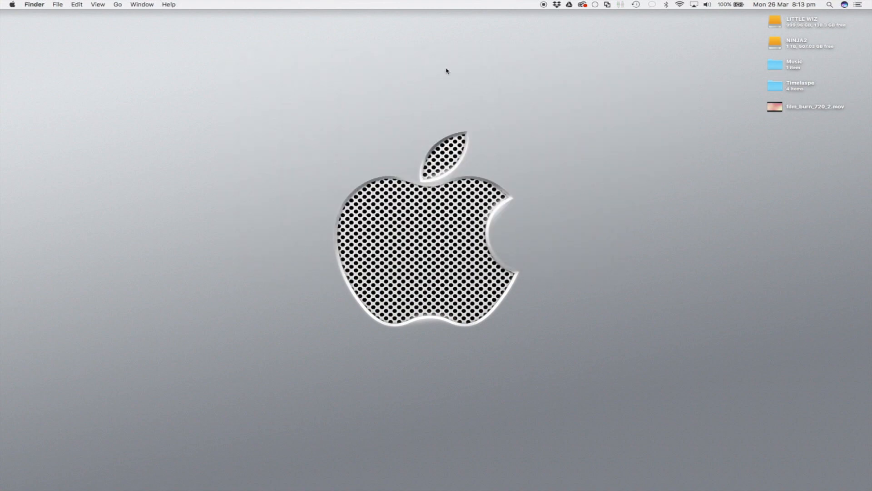
# Create a desktop folder named Graphics and move film_burn_720_2.mov into it
pyautogui.rightClick(736, 144)
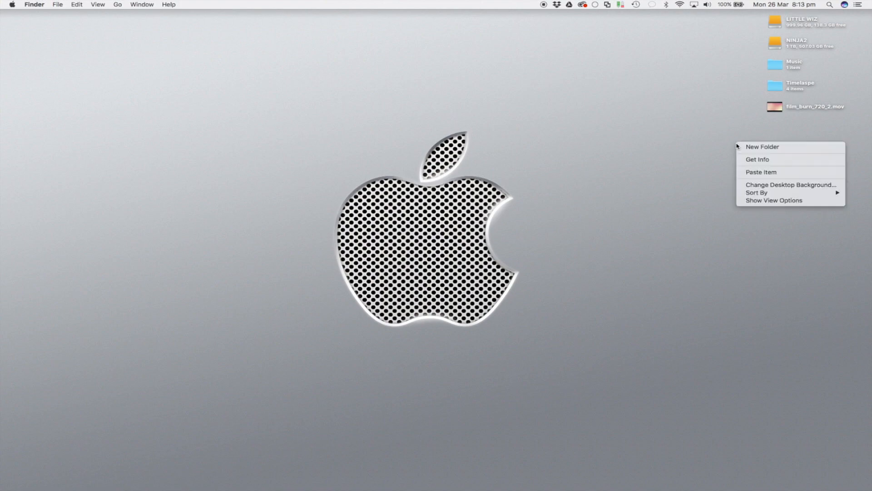
pyautogui.click(760, 148)
pyautogui.press('BackSpace')
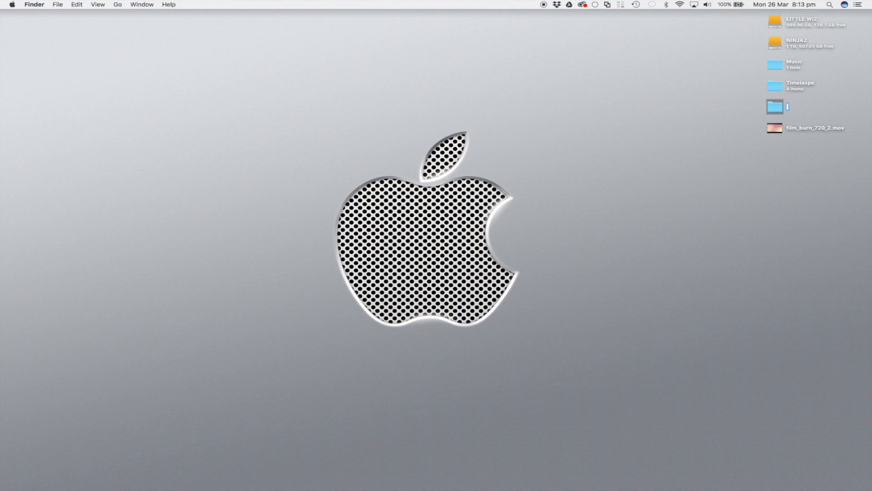
pyautogui.write('Graphics')
pyautogui.press('Return')
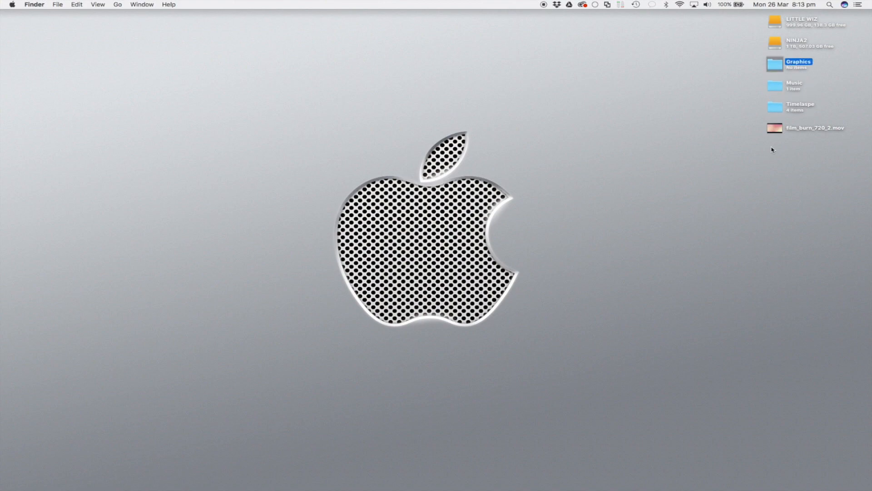
pyautogui.moveTo(783, 136); pyautogui.dragTo(766, 74)
# Create a new folder on the desktop named Project
pyautogui.rightClick(707, 110)
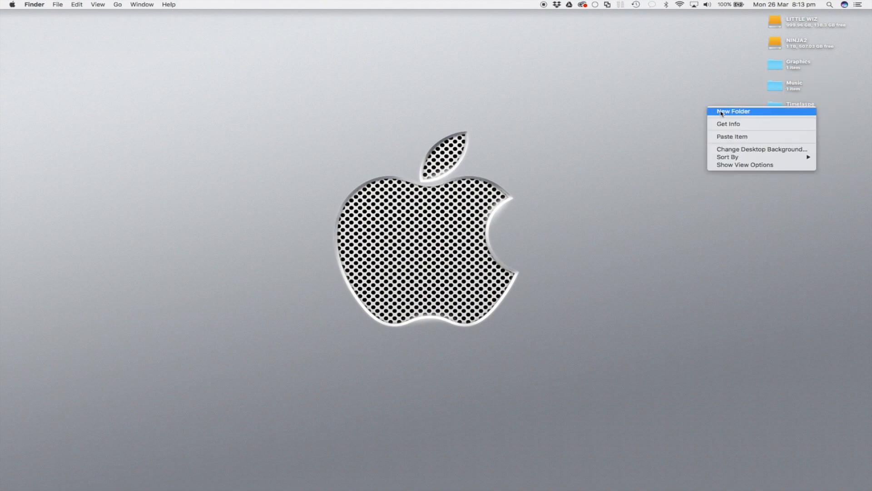
pyautogui.click(722, 113)
pyautogui.write('P')
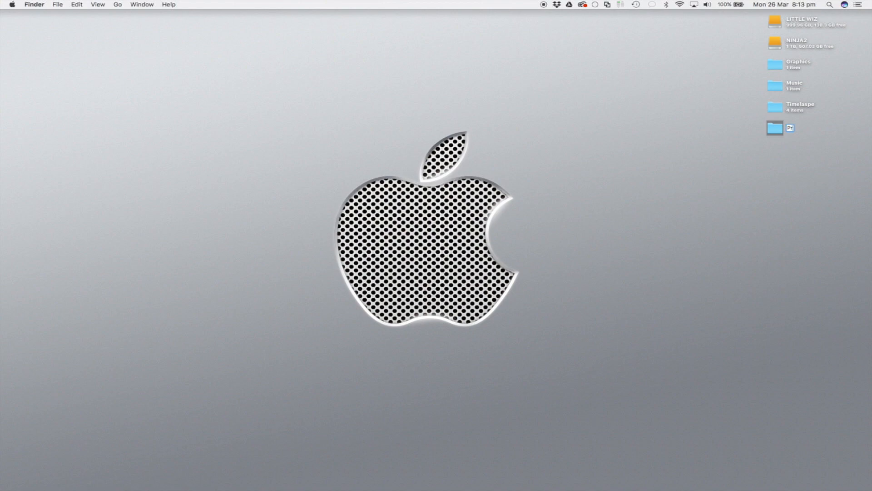
pyautogui.write('roject')
pyautogui.press('Return')
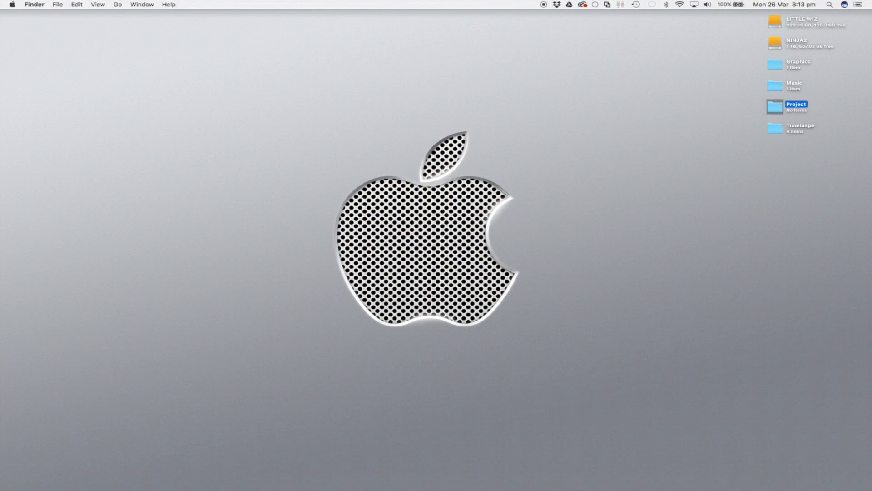
# Move the Graphics, Music and Timelaspe folders into the Project folder and open it
pyautogui.click(751, 139)
pyautogui.click(771, 132)
pyautogui.moveTo(771, 132); pyautogui.dragTo(773, 111)
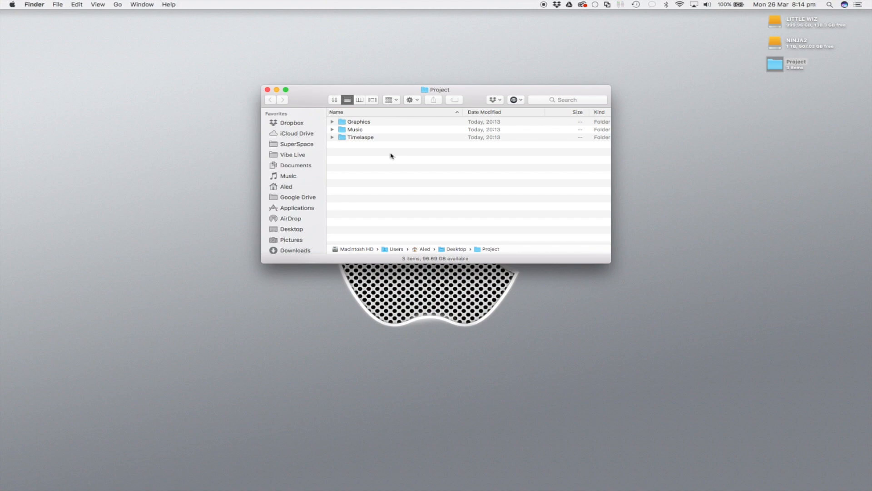
# Check the contents of the Timelaspe subfolder inside the Project folder, collapse it, and close the folder window
pyautogui.click(333, 137)
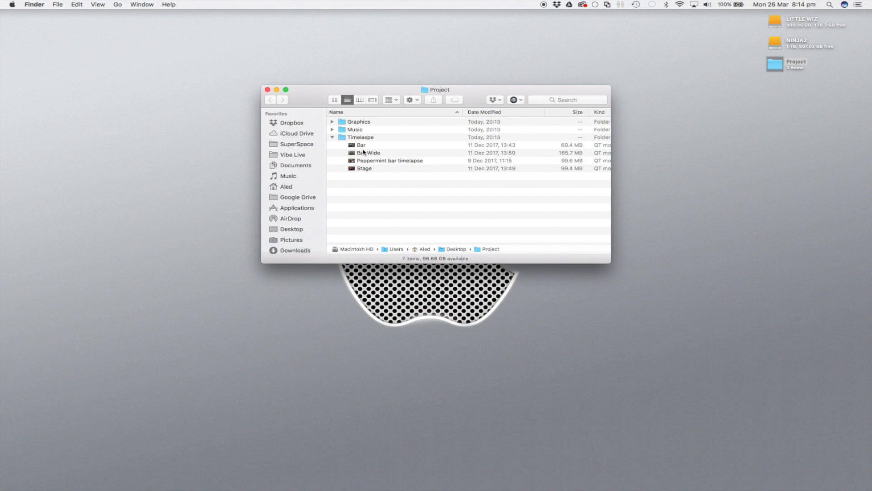
pyautogui.click(332, 137)
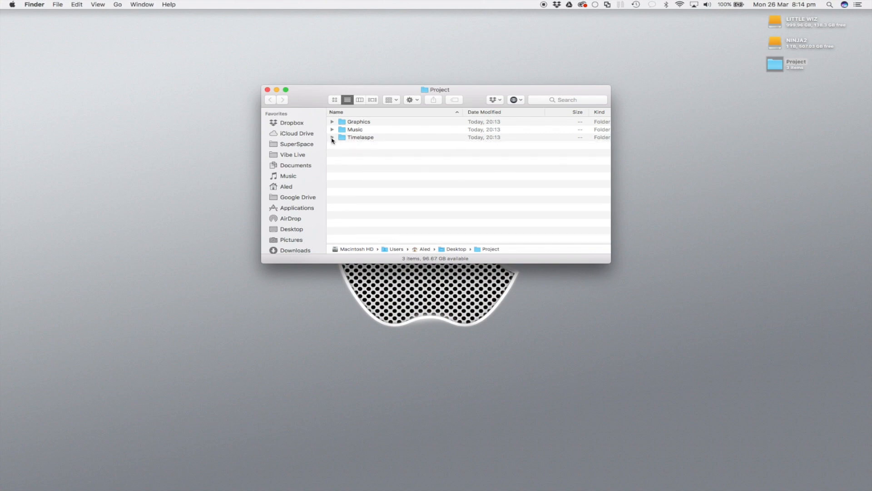
pyautogui.click(267, 89)
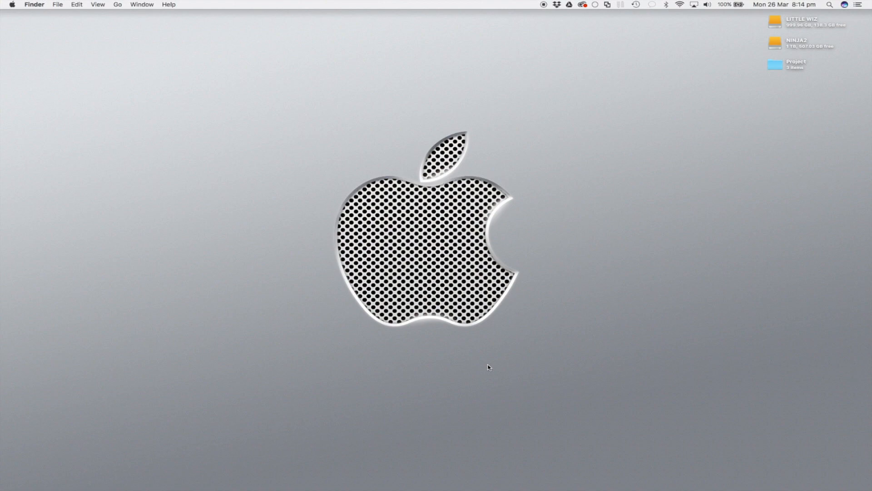
# Switch to Final Cut Pro and import the desktop Project folder into the existing 26-03-2018 event, leaving files in place
pyautogui.click(441, 477)
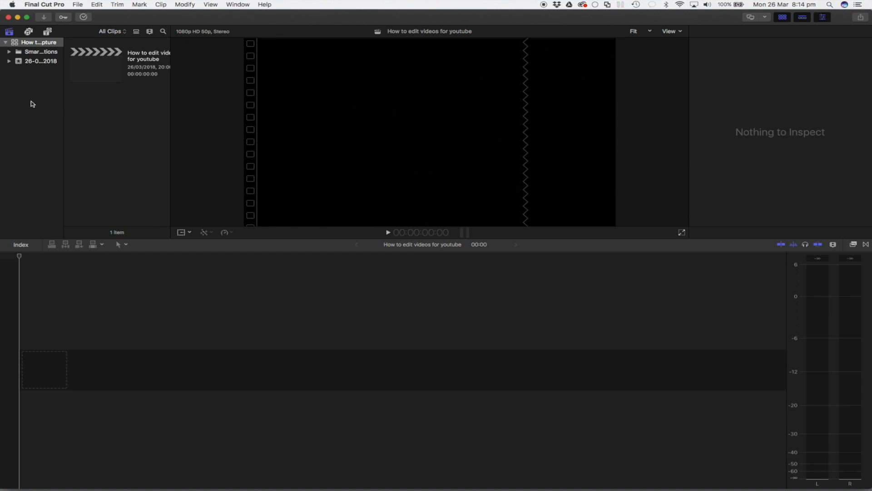
pyautogui.rightClick(29, 96)
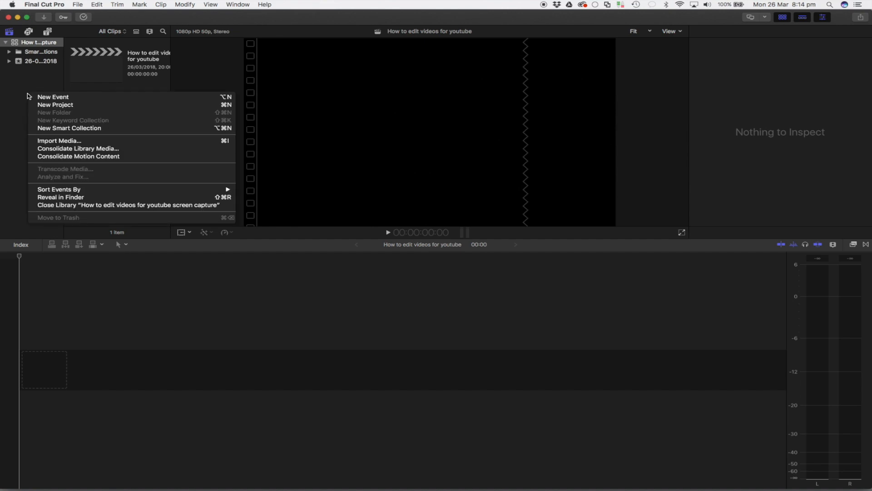
pyautogui.click(54, 142)
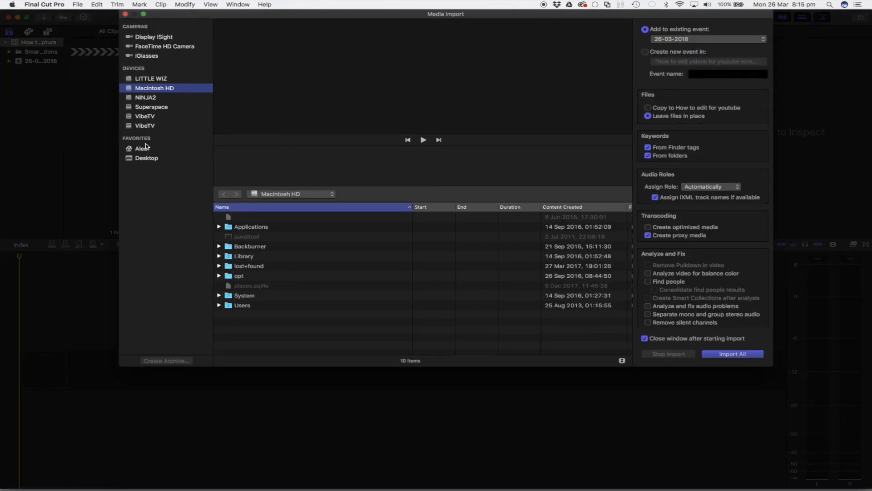
pyautogui.click(146, 158)
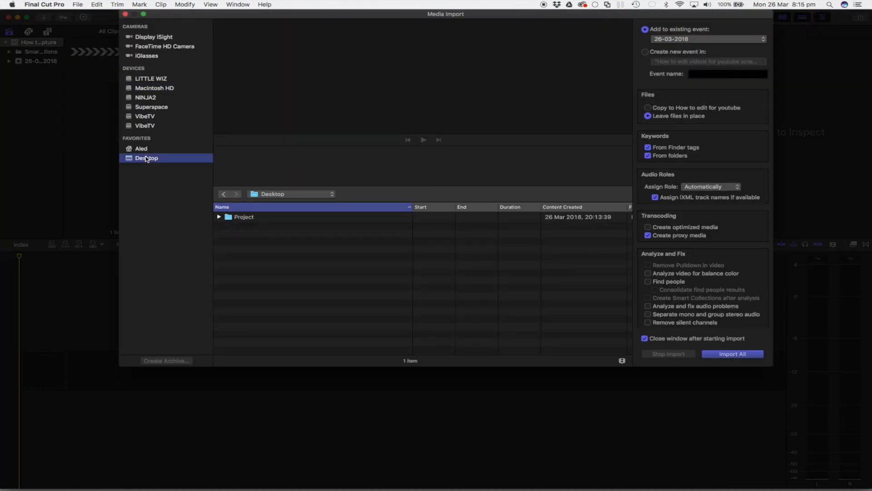
pyautogui.click(228, 218)
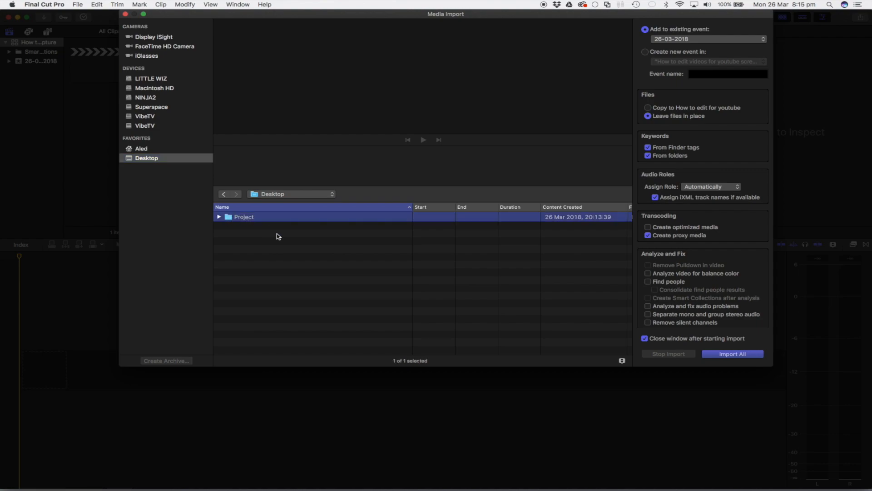
pyautogui.click(729, 354)
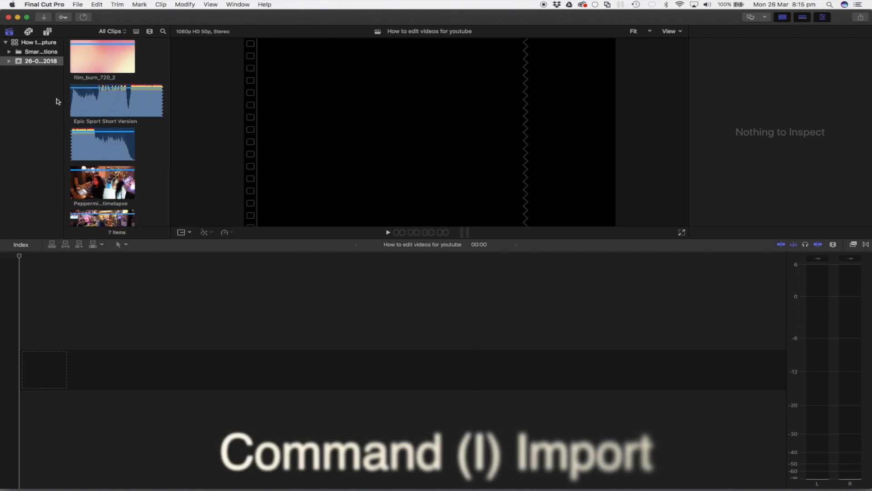
pyautogui.press('super+i')
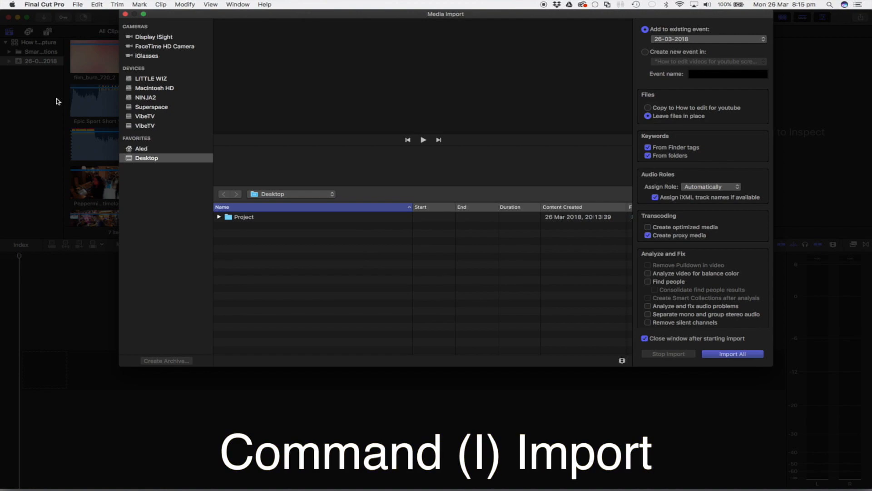
pyautogui.click(125, 14)
pyautogui.click(78, 5)
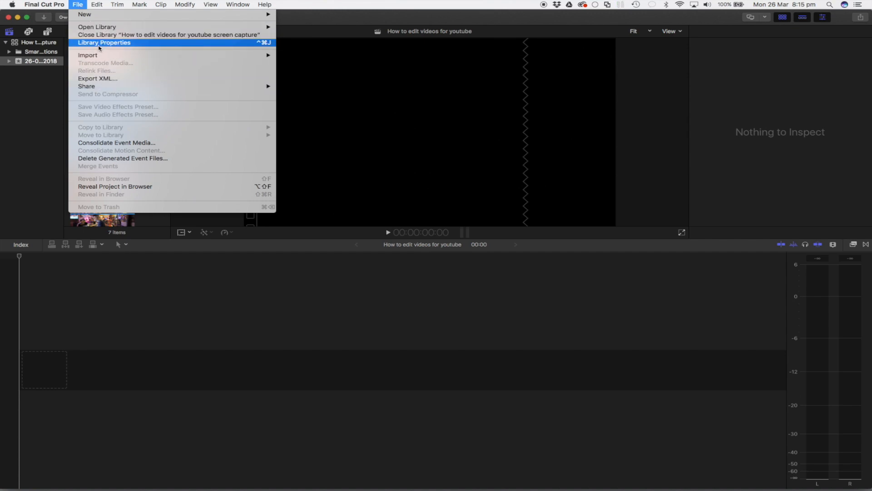
pyautogui.moveTo(101, 56)
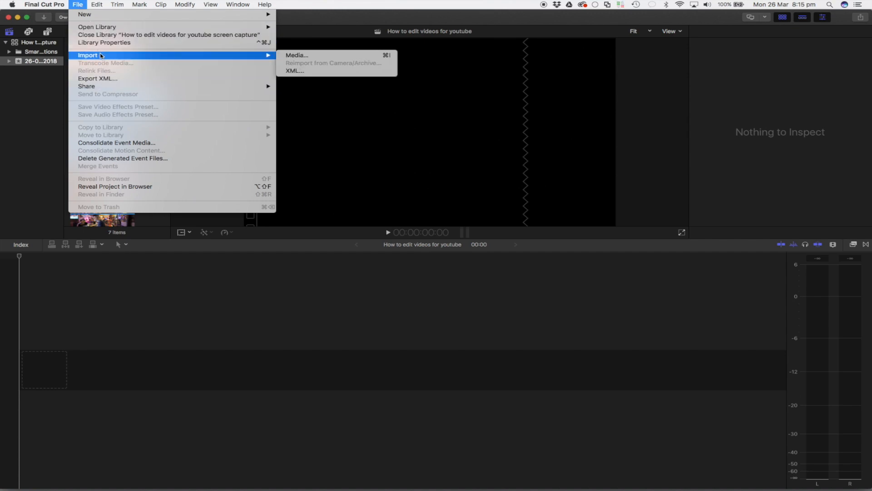
pyautogui.click(119, 320)
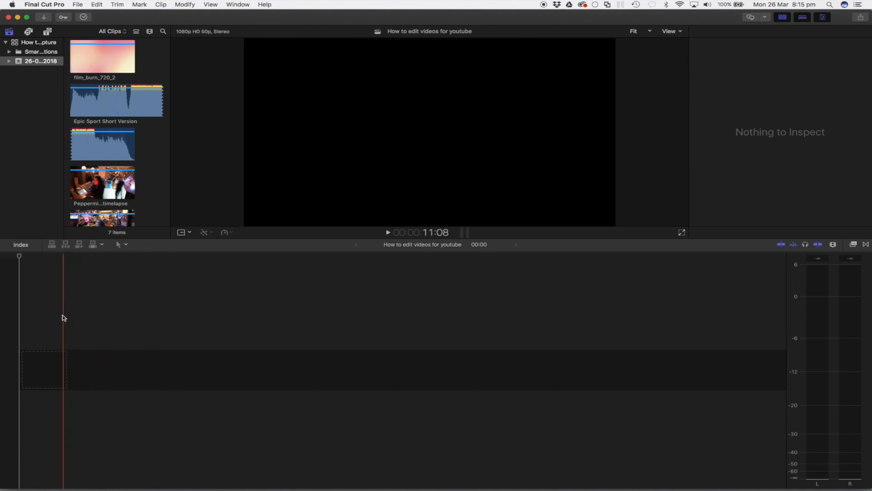
# Expand the 26-03-2018 event and review the clips in its Project, Music, Graphics and Timelaspe keyword collections
pyautogui.click(10, 61)
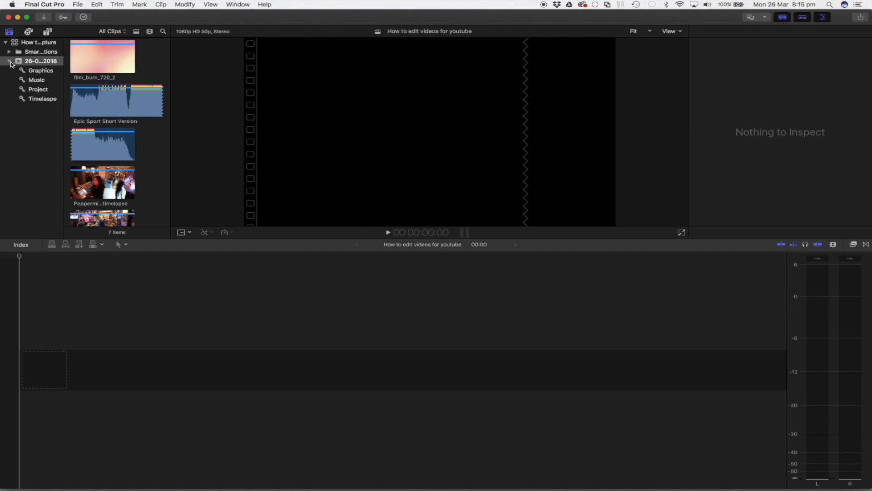
pyautogui.click(36, 90)
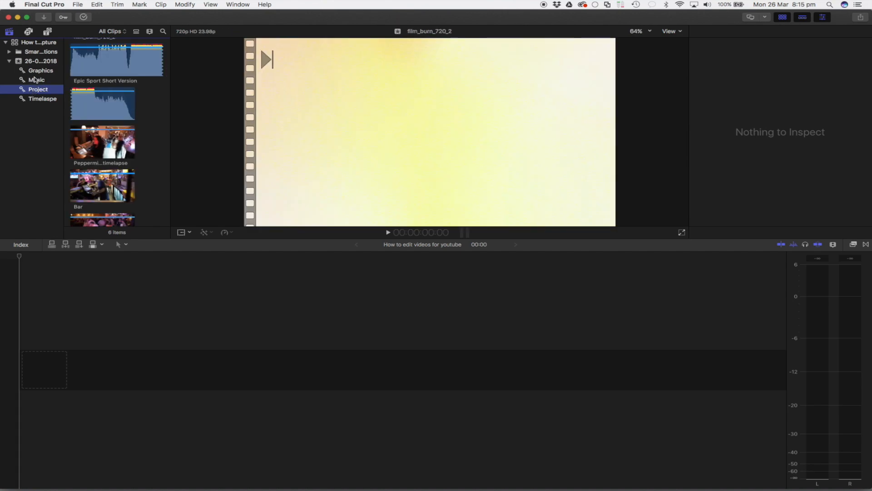
pyautogui.click(36, 80)
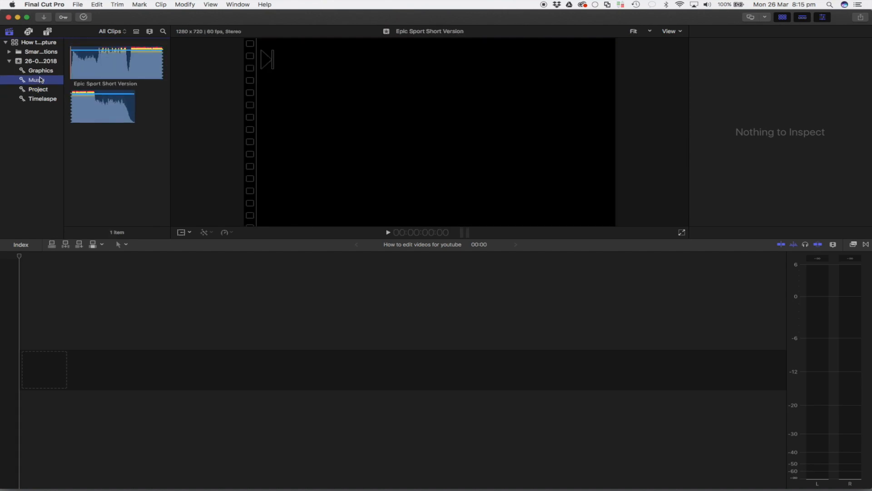
pyautogui.click(41, 71)
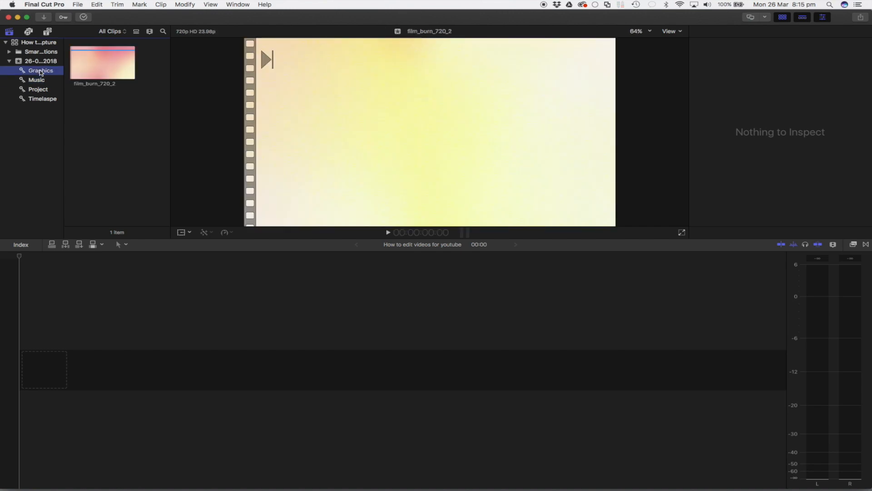
pyautogui.click(39, 99)
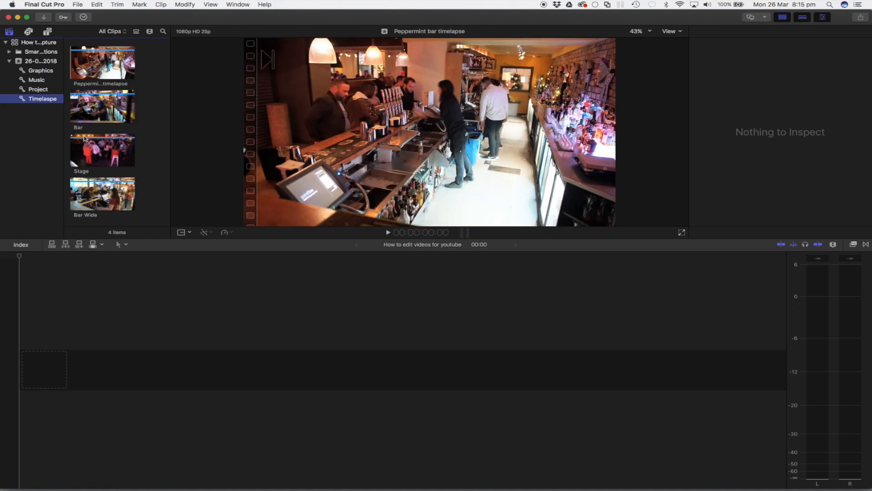
pyautogui.click(42, 93)
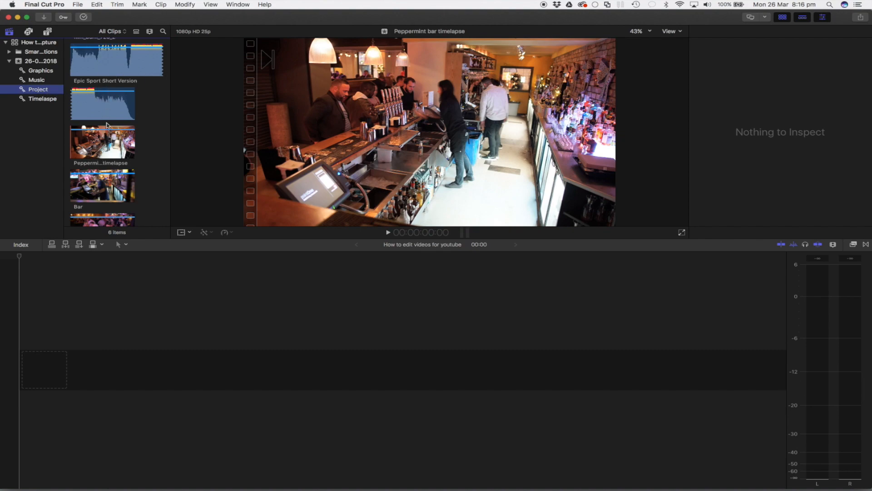
pyautogui.scroll(-5, 107, 127)
pyautogui.scroll(5, 99, 183)
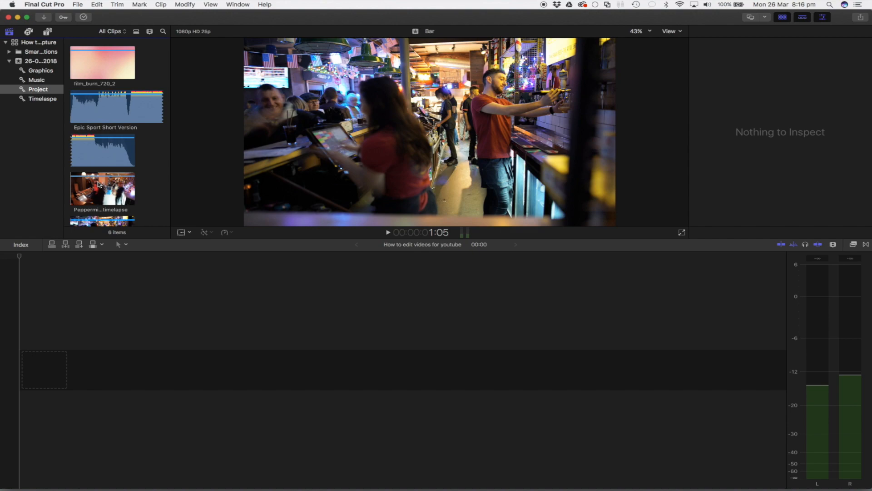
# Add the full Peppermint bar timelapse clip from the Timelaspe collection to the start of the empty timeline
pyautogui.click(42, 99)
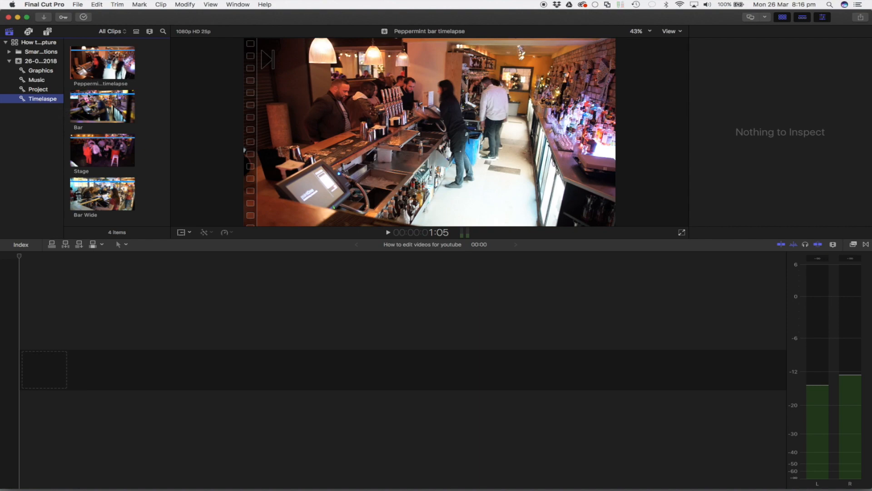
pyautogui.click(91, 74)
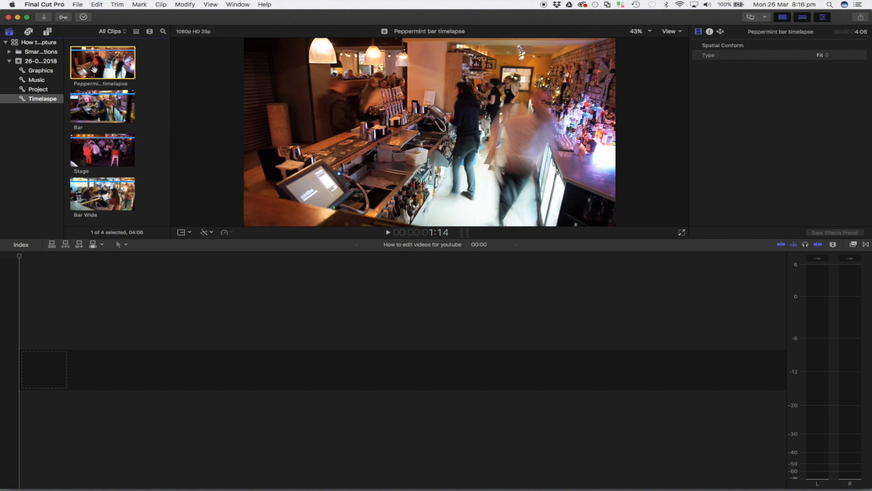
pyautogui.moveTo(94, 69); pyautogui.dragTo(44, 356)
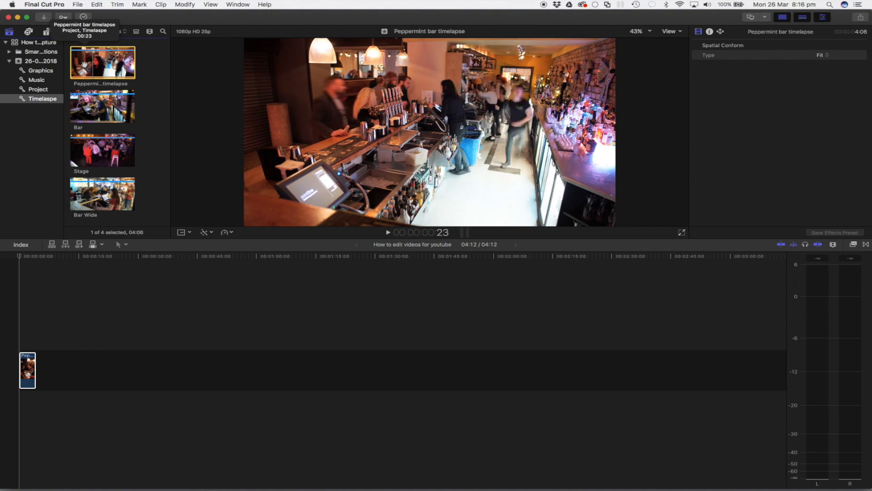
# Mark a 21-frame range in the Peppermint bar timelapse source clip with in and out points and append it to the timeline
pyautogui.press('i')
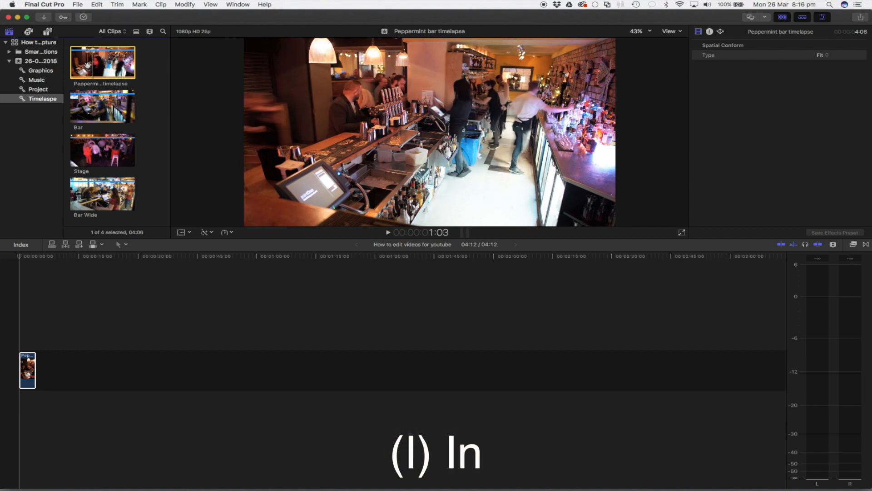
pyautogui.press('i')
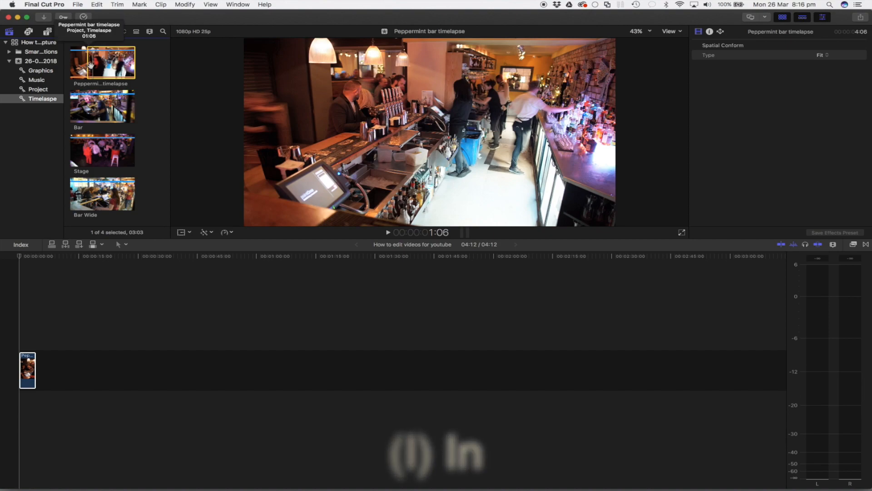
pyautogui.moveTo(88, 67); pyautogui.dragTo(100, 66)
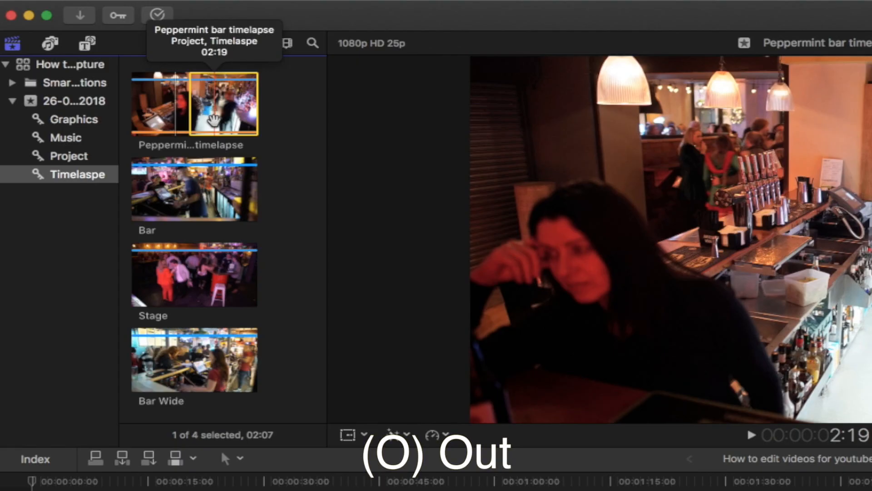
pyautogui.press('o')
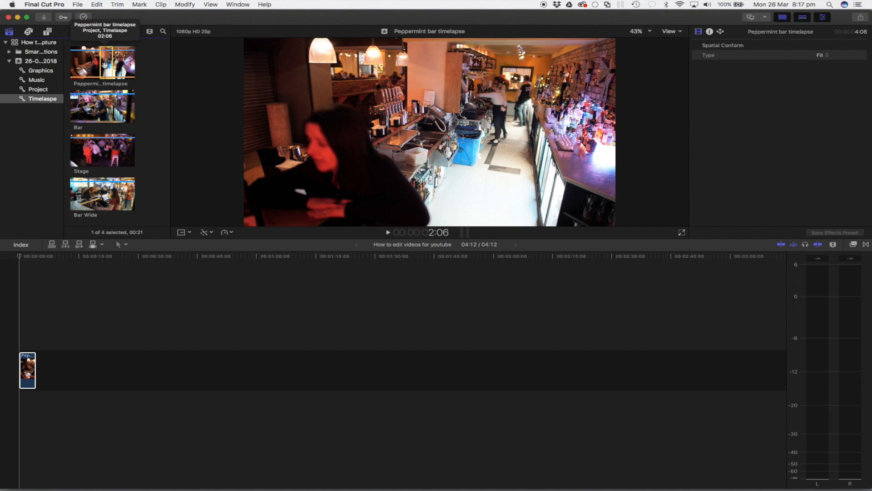
pyautogui.moveTo(76, 213); pyautogui.dragTo(54, 364)
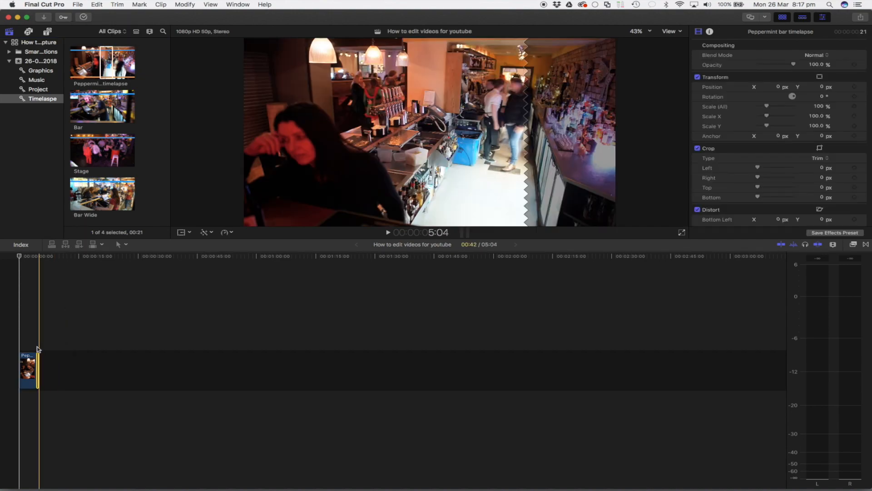
# Delete the short second Peppermint bar timelapse clip from the timeline
pyautogui.scroll(10, 38, 342)
pyautogui.scroll(-8, 38, 341)
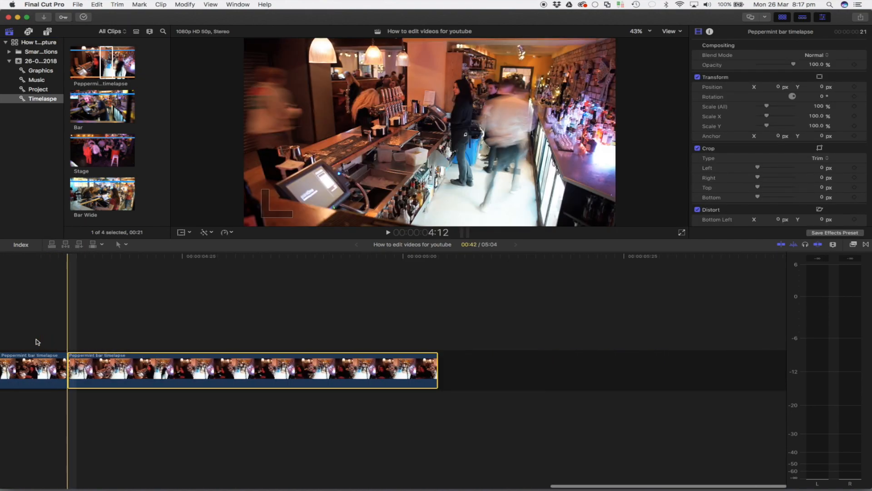
pyautogui.hscroll(-5, 38, 342)
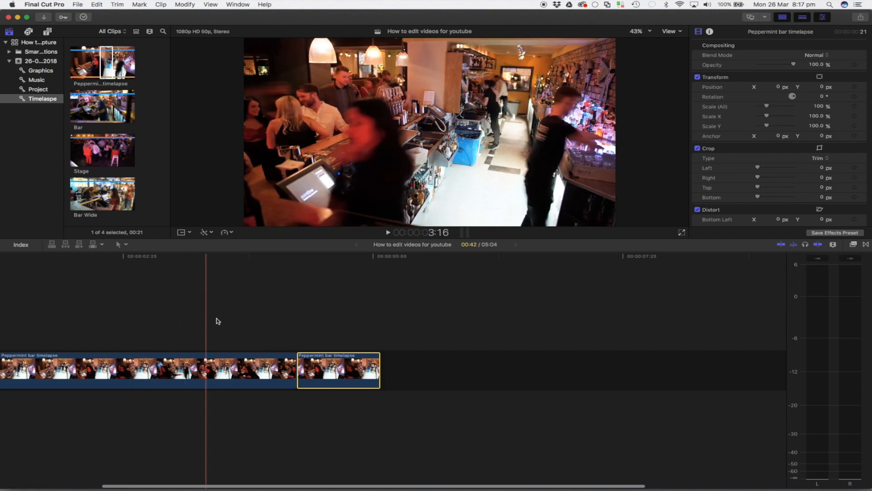
pyautogui.press('super+minus')
pyautogui.press('super+minus')
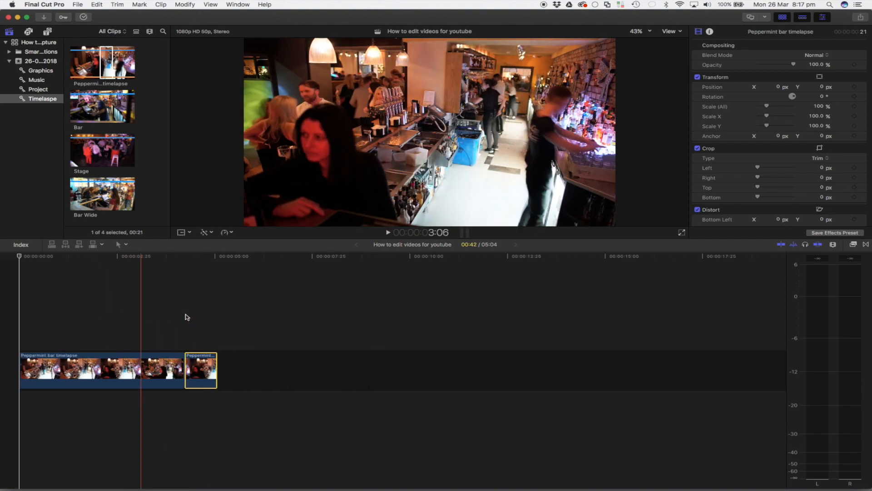
pyautogui.click(127, 261)
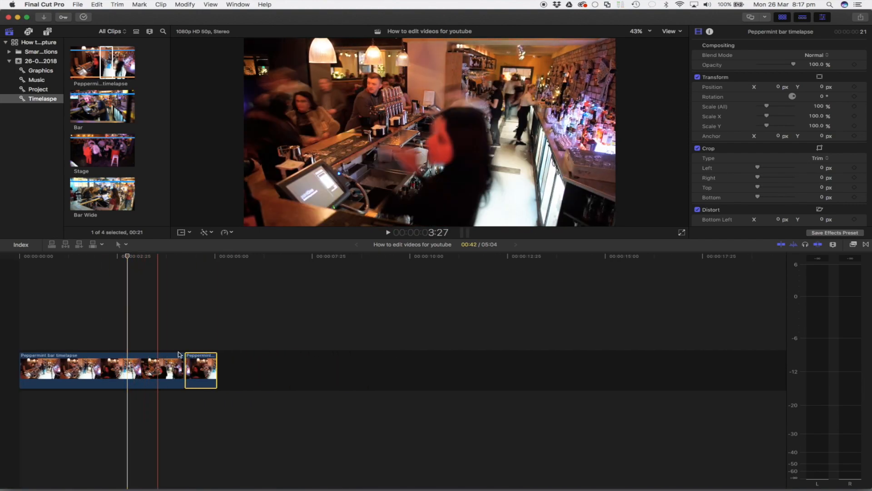
pyautogui.click(204, 361)
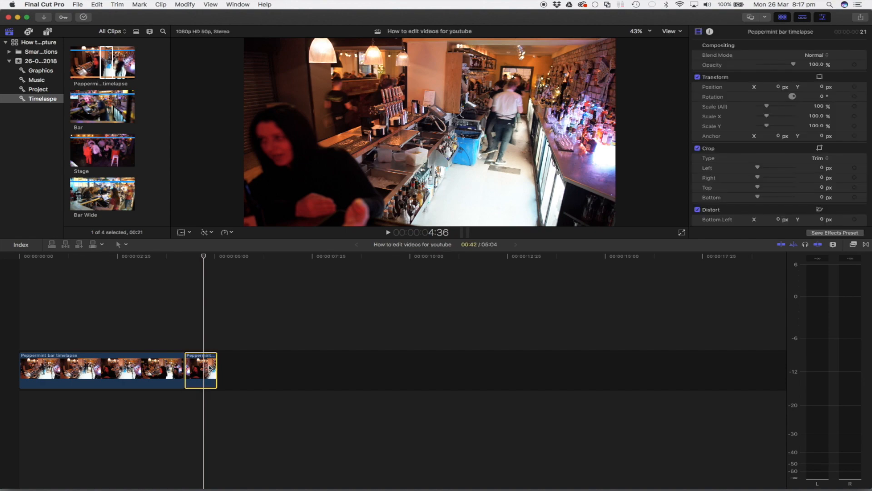
pyautogui.press('Delete')
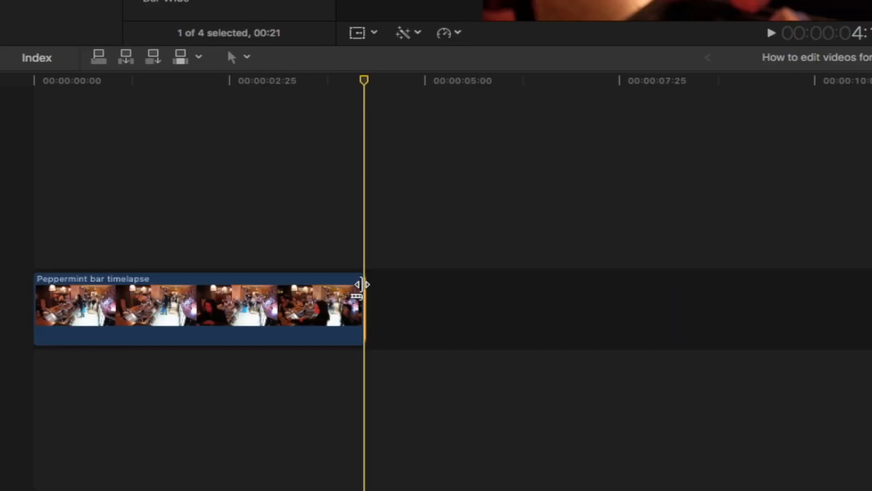
# Trim the end of the Peppermint bar timelapse clip in the timeline back to 2:25
pyautogui.click(362, 287)
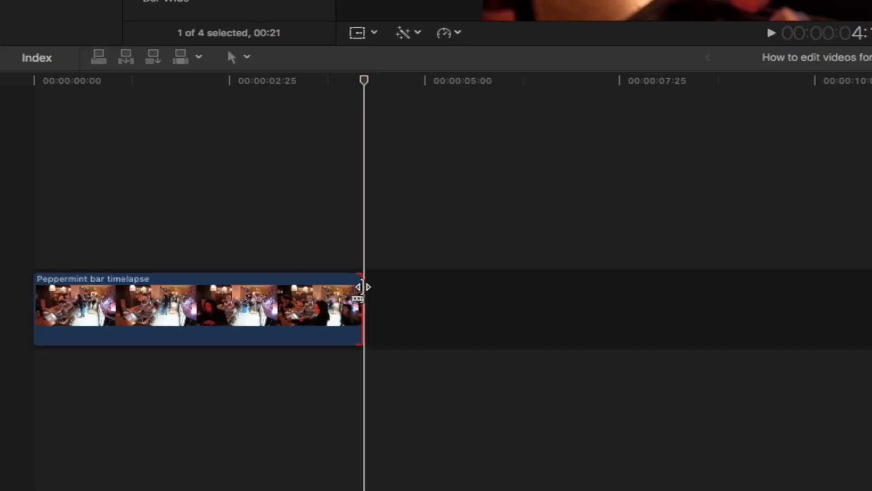
pyautogui.moveTo(362, 286); pyautogui.dragTo(408, 299)
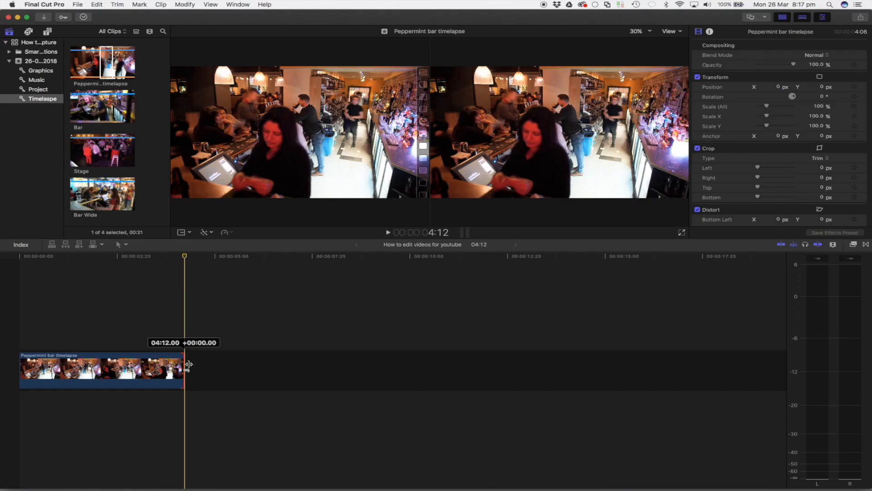
pyautogui.moveTo(188, 364); pyautogui.dragTo(117, 367)
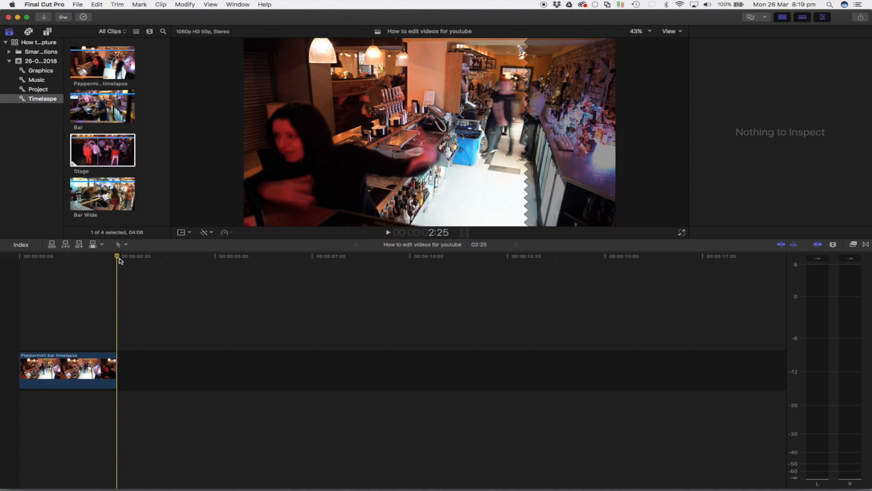
# Append the full Stage clip after the Peppermint bar timelapse clip and set the playhead to 1:34
pyautogui.click(102, 156)
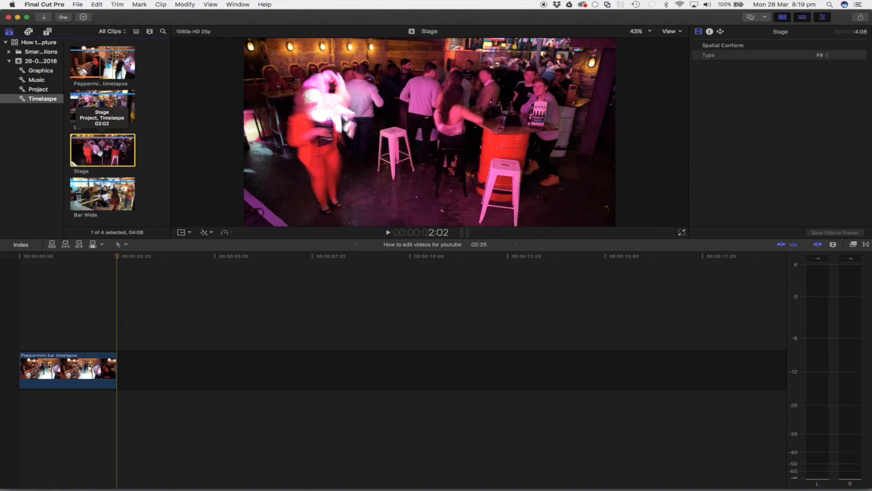
pyautogui.moveTo(102, 162); pyautogui.dragTo(132, 344)
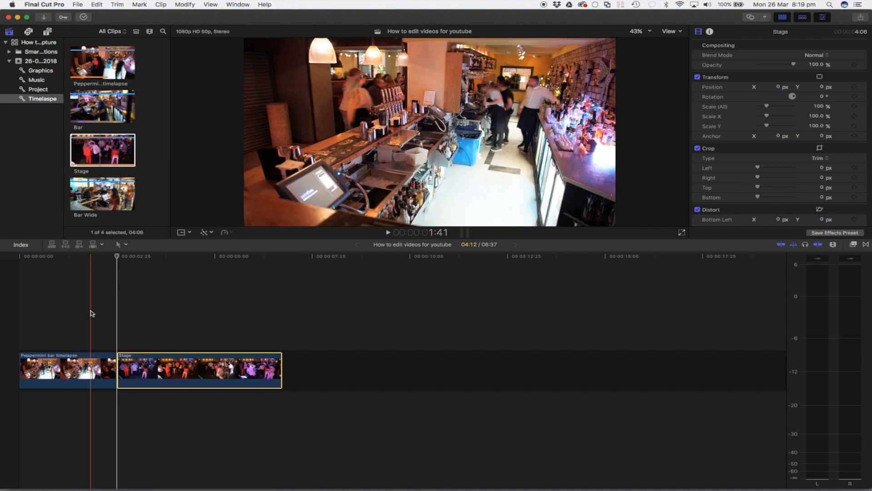
pyautogui.moveTo(117, 257); pyautogui.dragTo(85, 258)
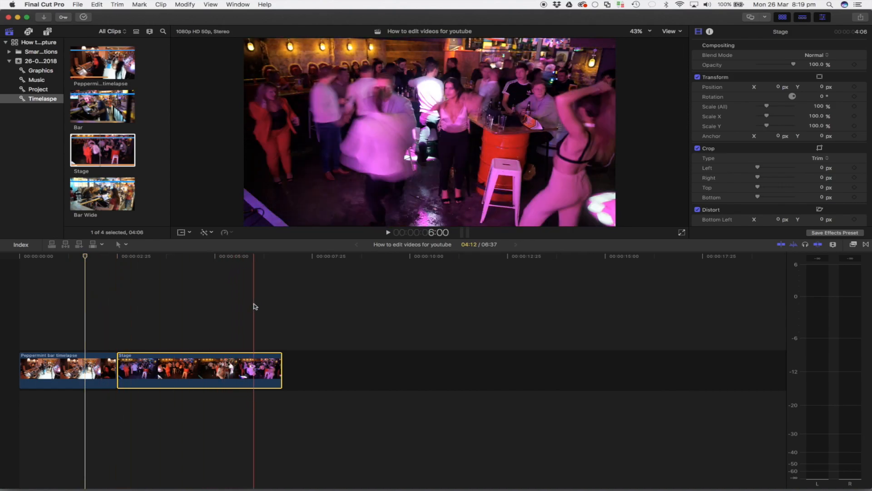
pyautogui.click(84, 316)
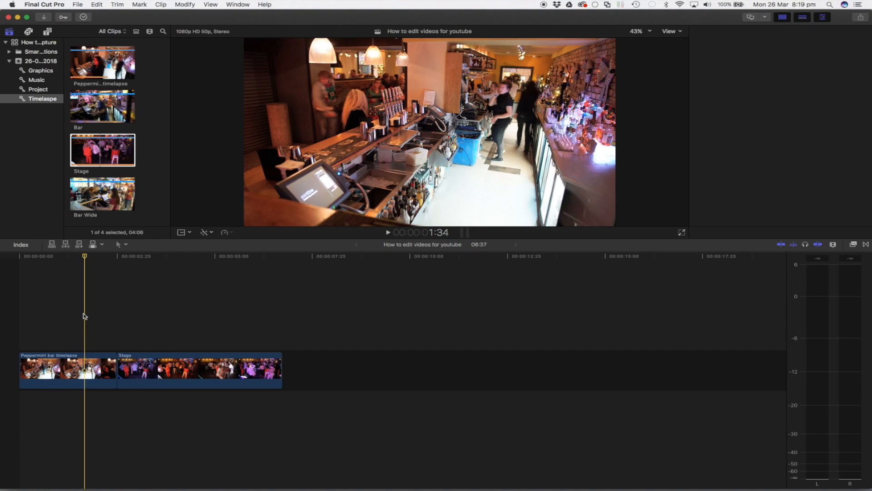
# Insert the Bar clip between the Peppermint bar timelapse and Stage clips and move it to the end of the sequence
pyautogui.click(108, 112)
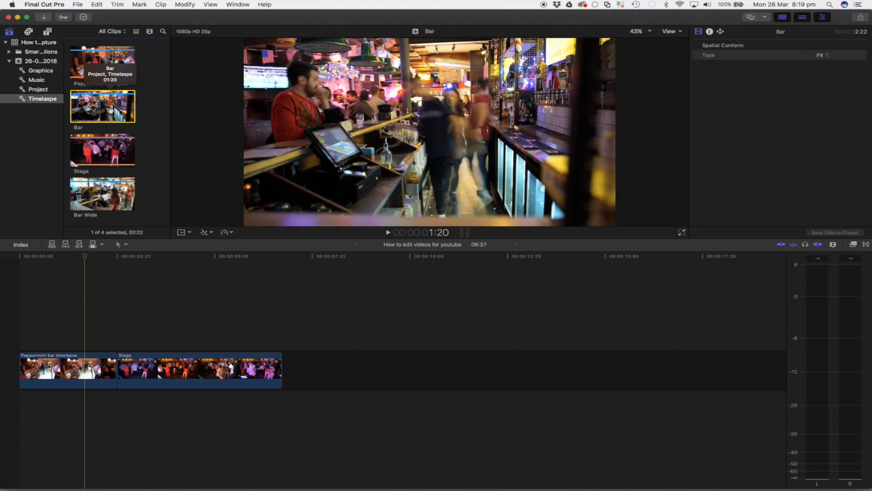
pyautogui.moveTo(111, 123); pyautogui.dragTo(117, 373)
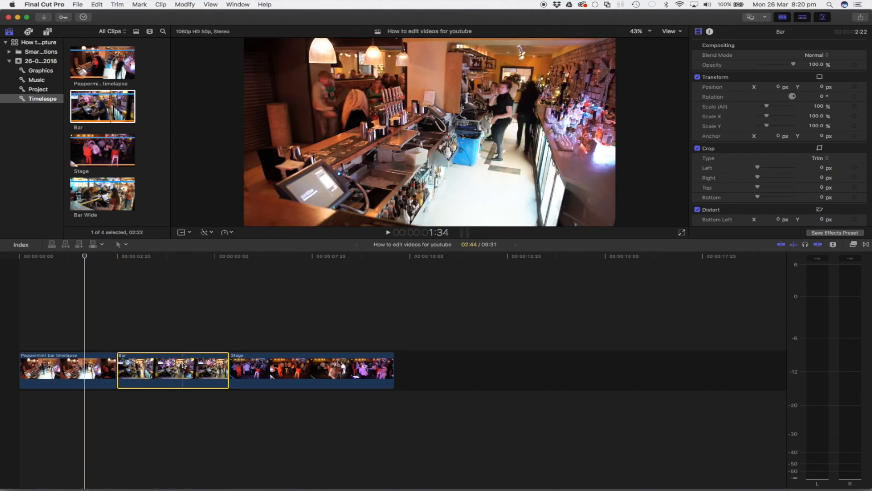
pyautogui.moveTo(182, 365); pyautogui.dragTo(346, 362)
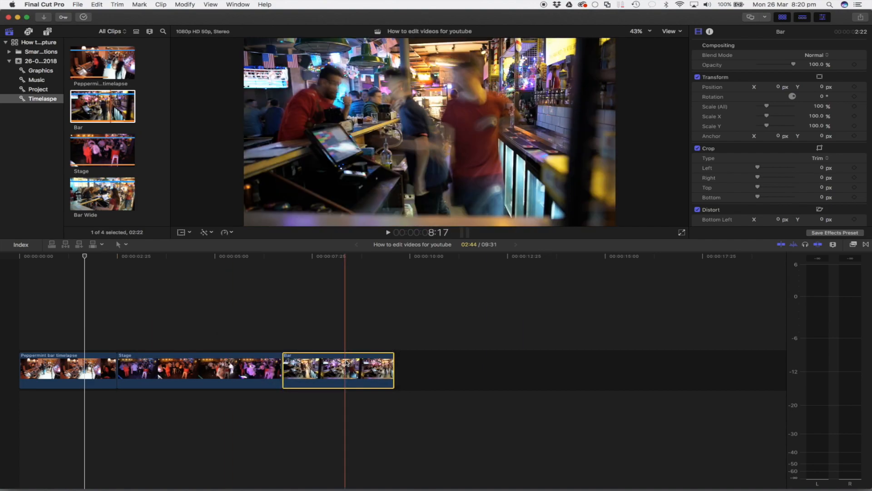
# Connect the Bar Wide clip above the Stage clip in the timeline and stack a short section of Stage above it
pyautogui.click(102, 193)
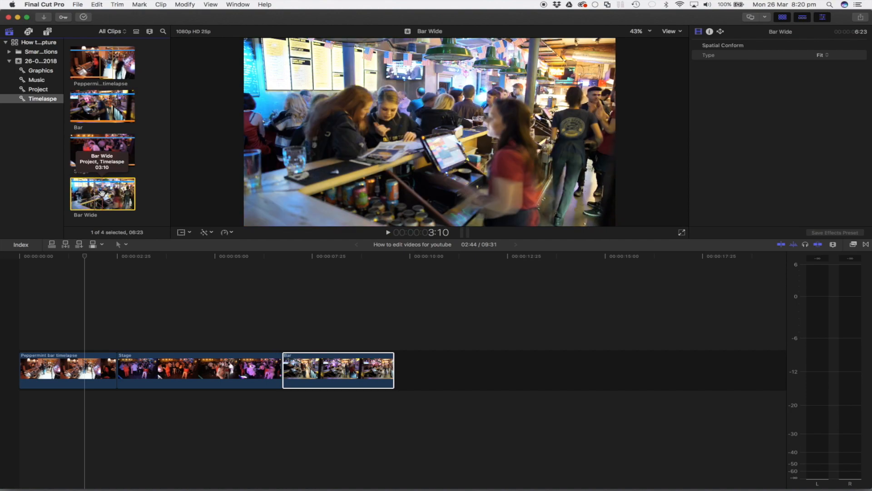
pyautogui.moveTo(103, 203); pyautogui.dragTo(184, 332)
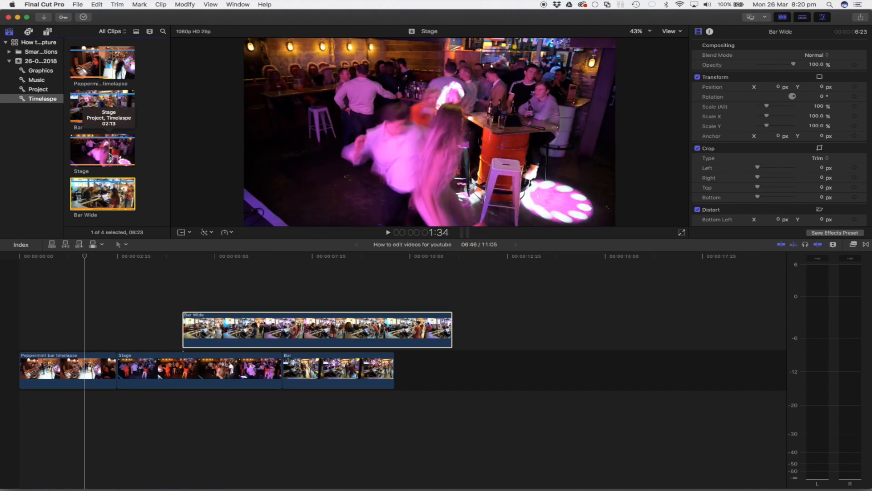
pyautogui.moveTo(114, 152); pyautogui.dragTo(217, 273)
# Play the timeline from 3:28 through the stacked clips to check which layer is shown
pyautogui.click(160, 266)
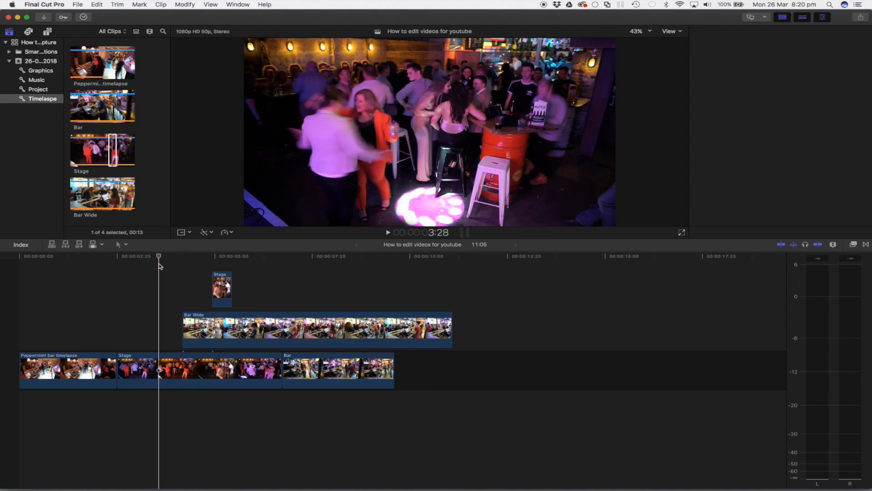
pyautogui.press('space')
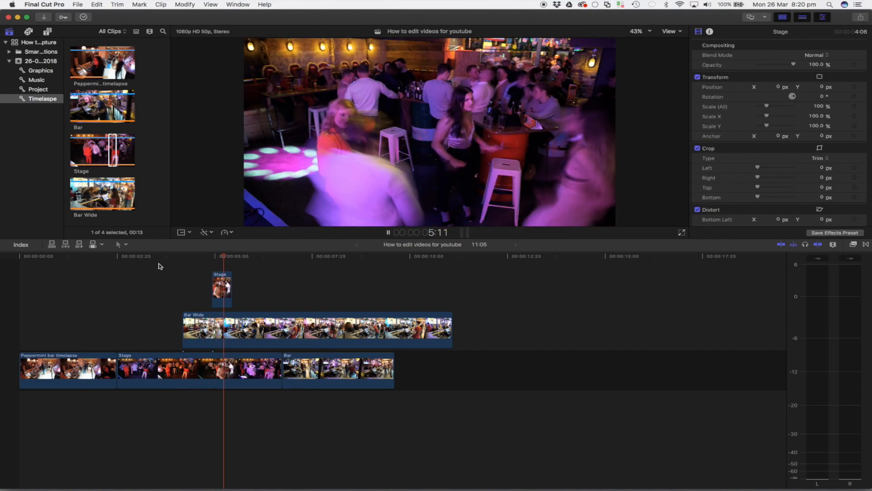
pyautogui.press('space')
# Select the connected Bar Wide clip and the short Stage clip above it and delete both
pyautogui.moveTo(200, 269); pyautogui.dragTo(276, 334)
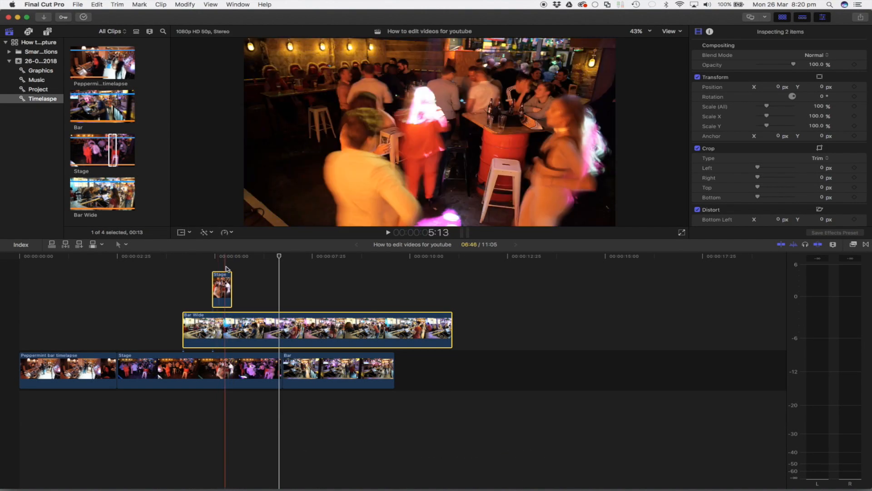
pyautogui.click(196, 275)
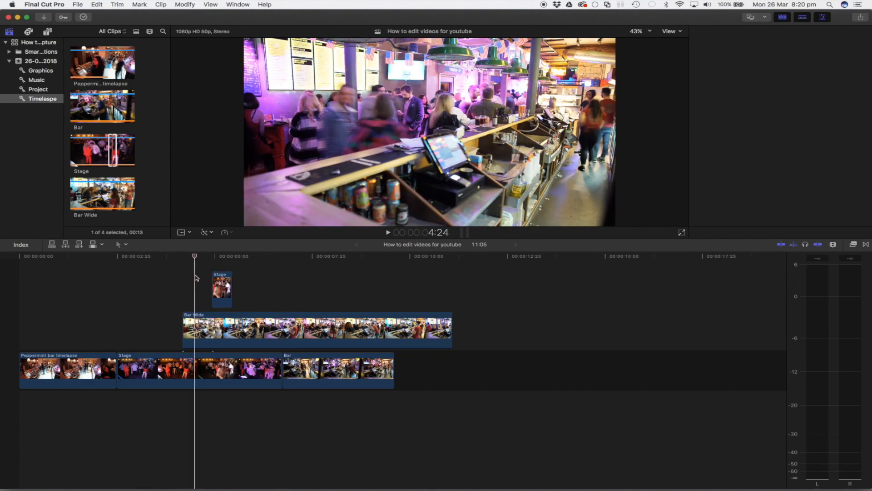
pyautogui.moveTo(212, 282); pyautogui.dragTo(250, 328)
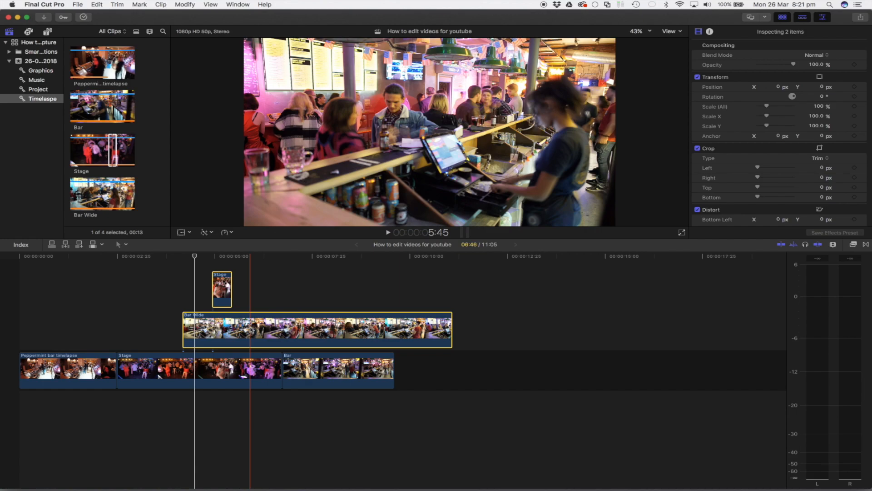
pyautogui.press('Delete')
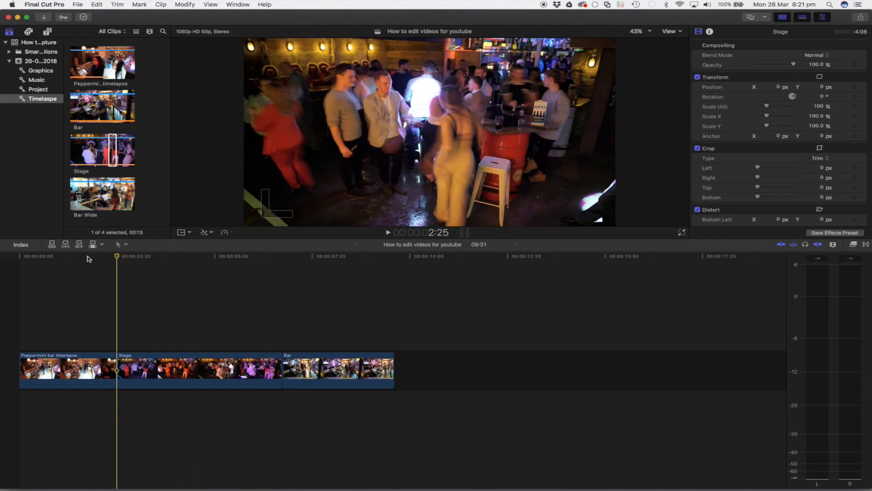
# Connect the Epic Sport Short Version track beneath the timelapse clips, starting at the beginning of the sequence
pyautogui.click(185, 278)
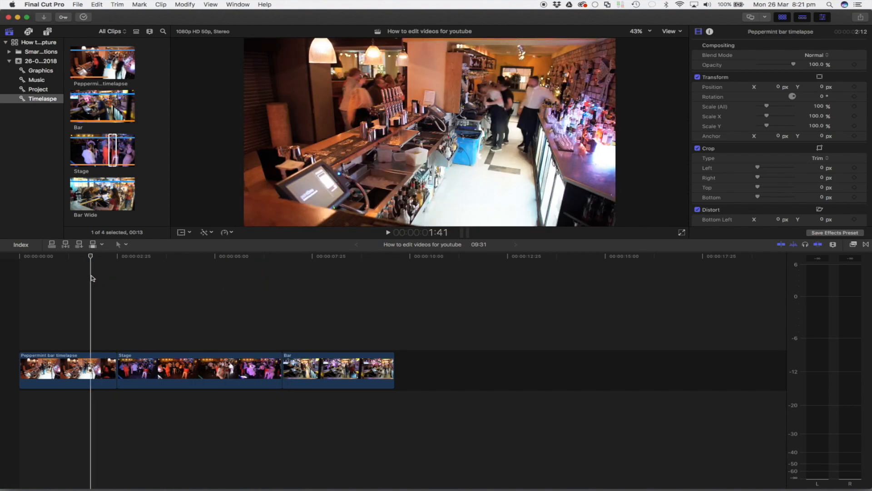
pyautogui.click(36, 80)
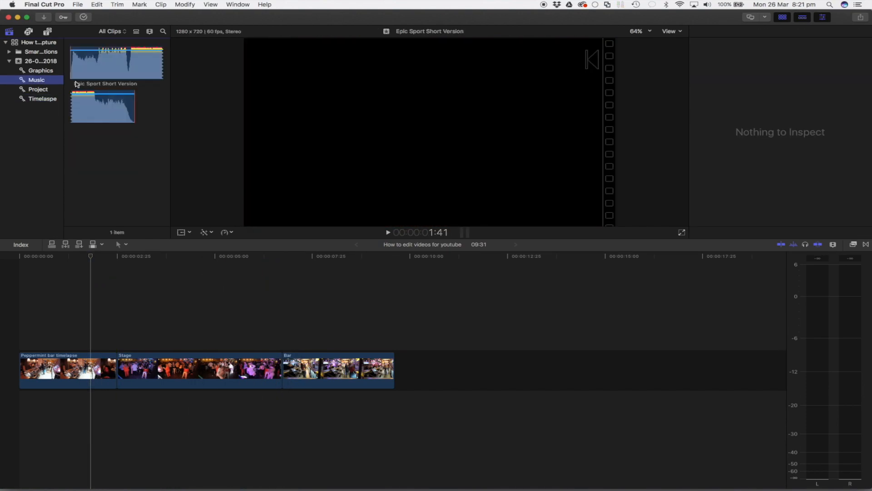
pyautogui.click(97, 67)
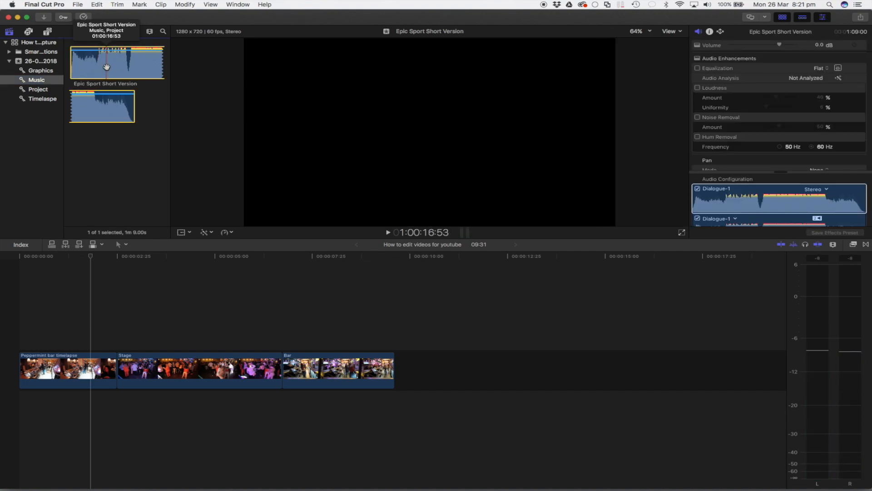
pyautogui.moveTo(107, 67); pyautogui.dragTo(13, 412)
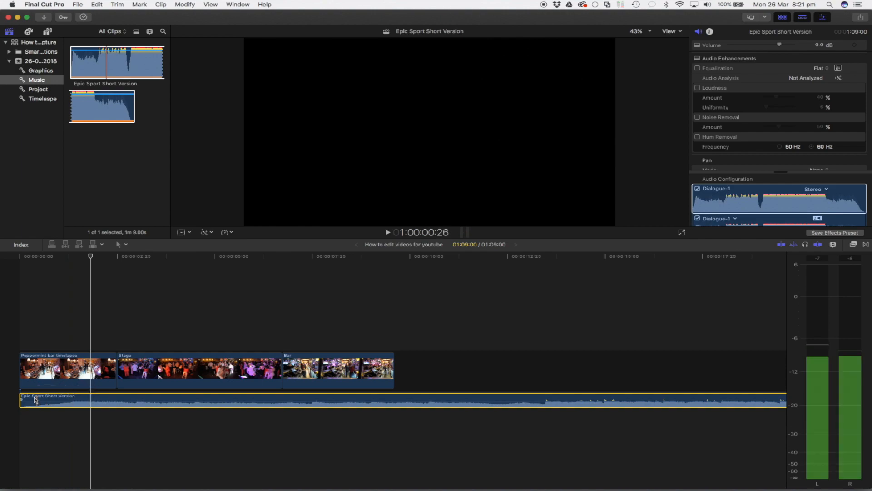
pyautogui.moveTo(35, 400); pyautogui.dragTo(57, 398)
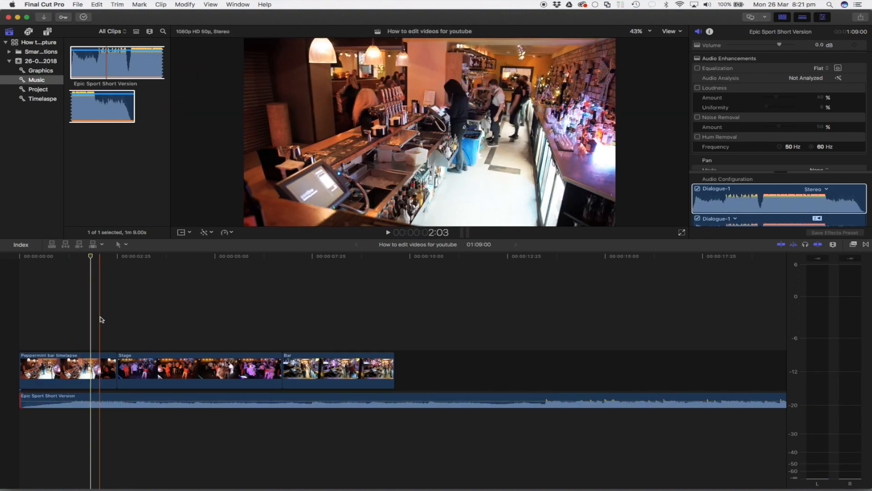
# Play the sequence to check the music level and lower the music clip's volume to -12 dB
pyautogui.press('space')
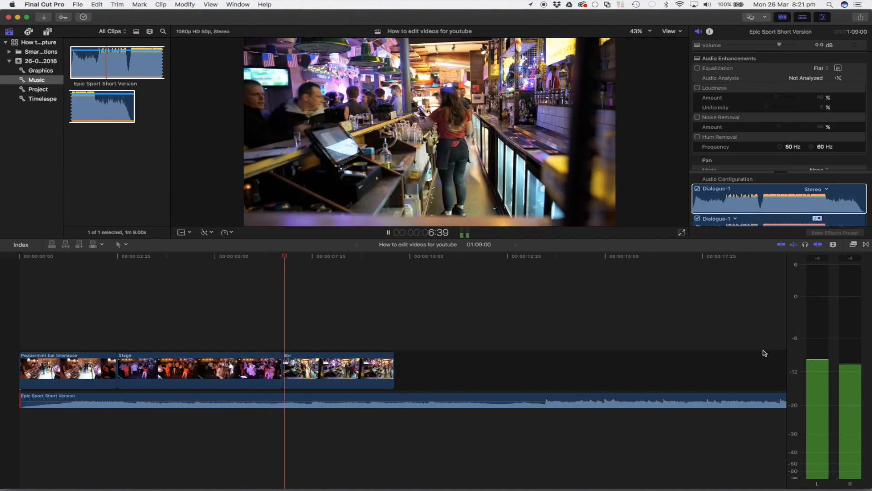
pyautogui.press('space')
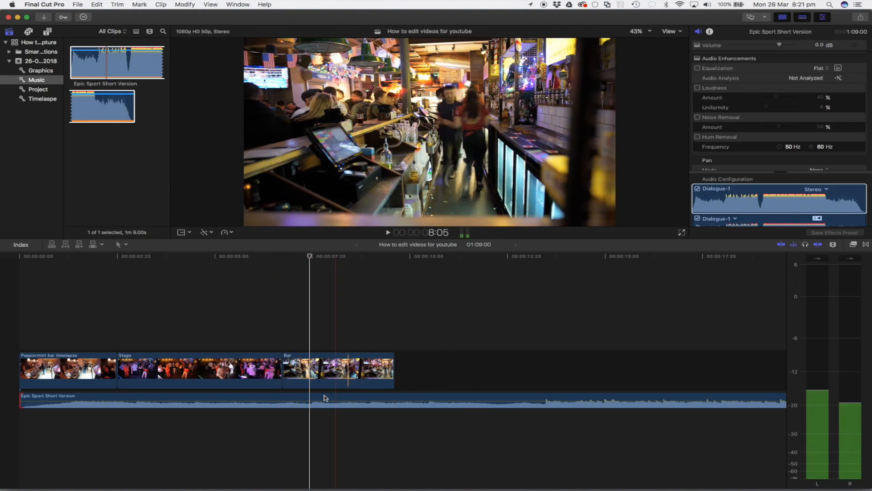
pyautogui.moveTo(306, 401)
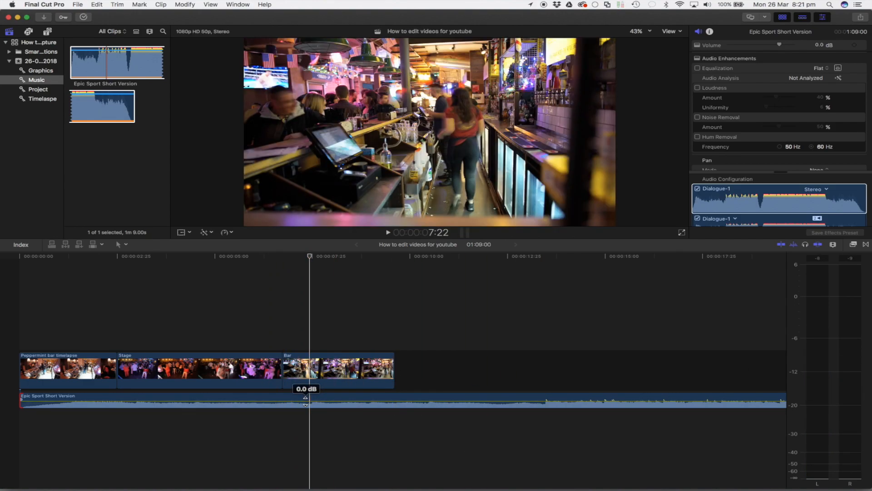
pyautogui.moveTo(306, 401); pyautogui.dragTo(305, 399)
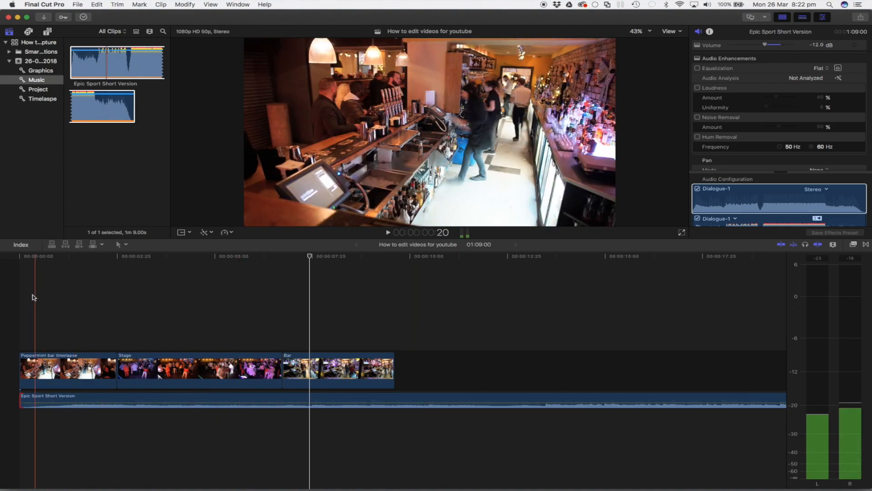
# Play the sequence from the beginning past the end of the Bar clip to check the music level on the meters
pyautogui.click(17, 299)
pyautogui.press('space')
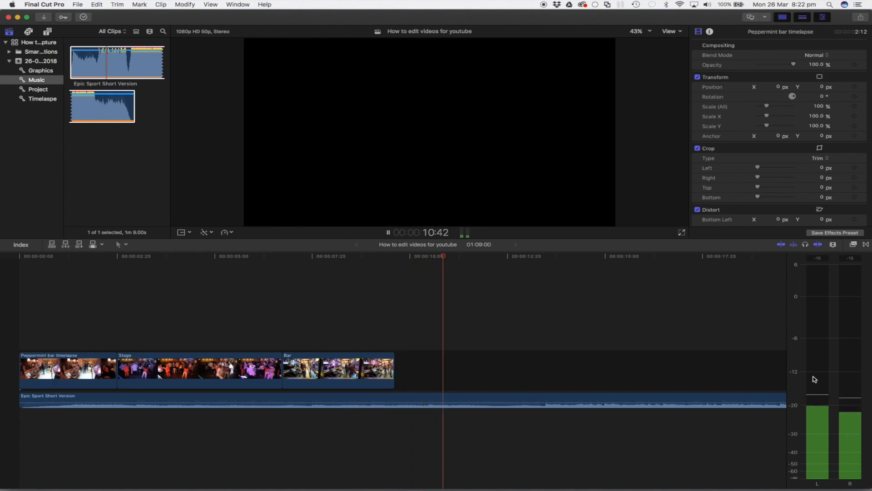
pyautogui.press('space')
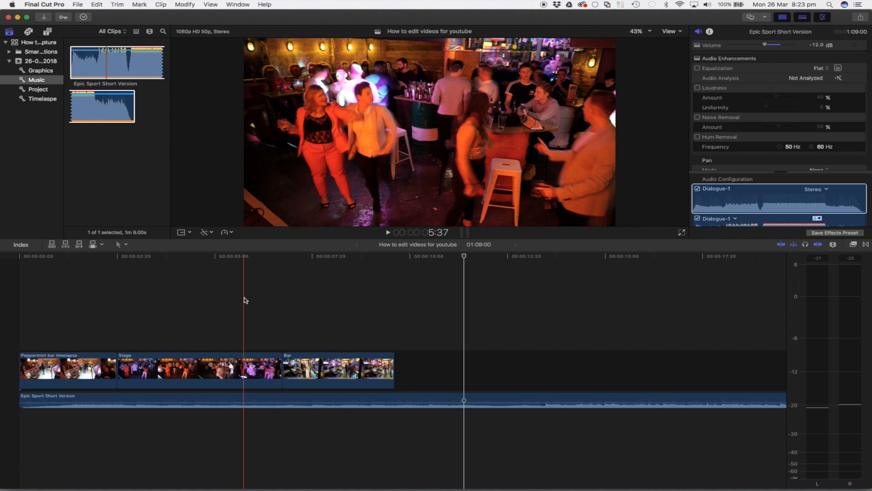
# Trim the start of the music clip and pull its end in to about 26:14 on the timeline
pyautogui.moveTo(21, 399); pyautogui.dragTo(43, 399)
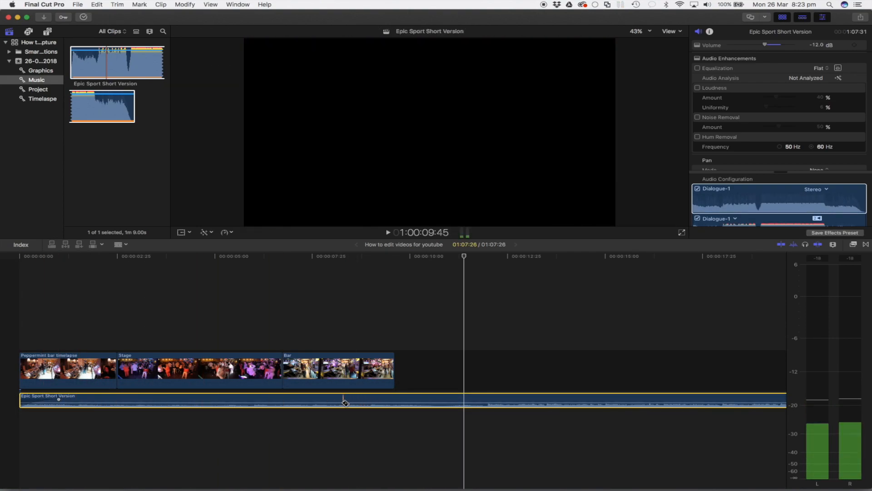
pyautogui.press('super+minus')
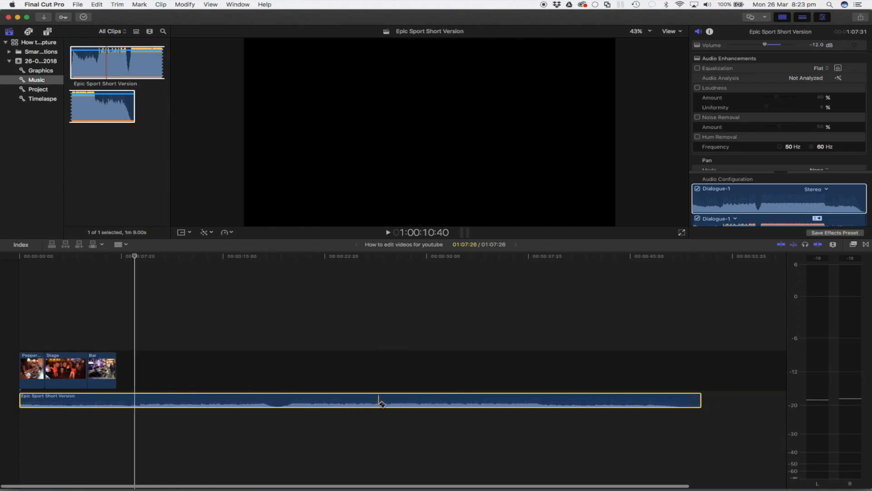
pyautogui.press('super+minus')
pyautogui.click(340, 406)
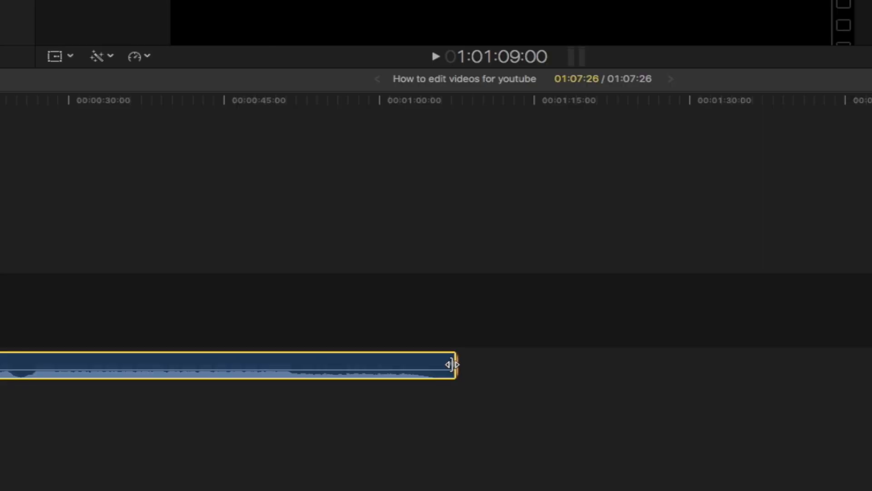
pyautogui.moveTo(452, 365); pyautogui.dragTo(11, 409)
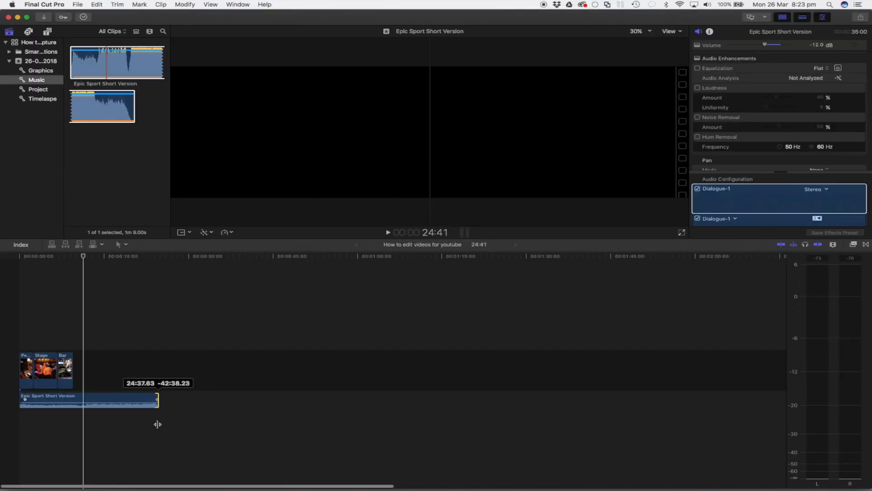
pyautogui.moveTo(157, 424); pyautogui.dragTo(166, 428)
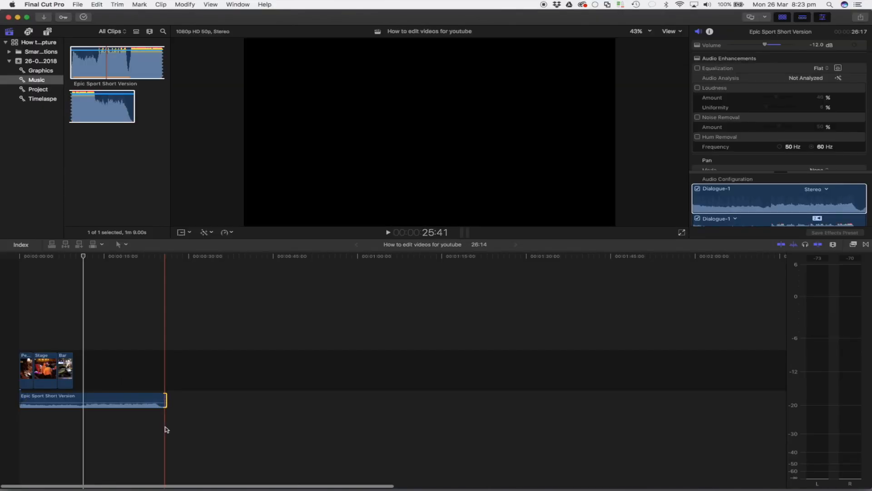
pyautogui.hotkey('shift', 'z')
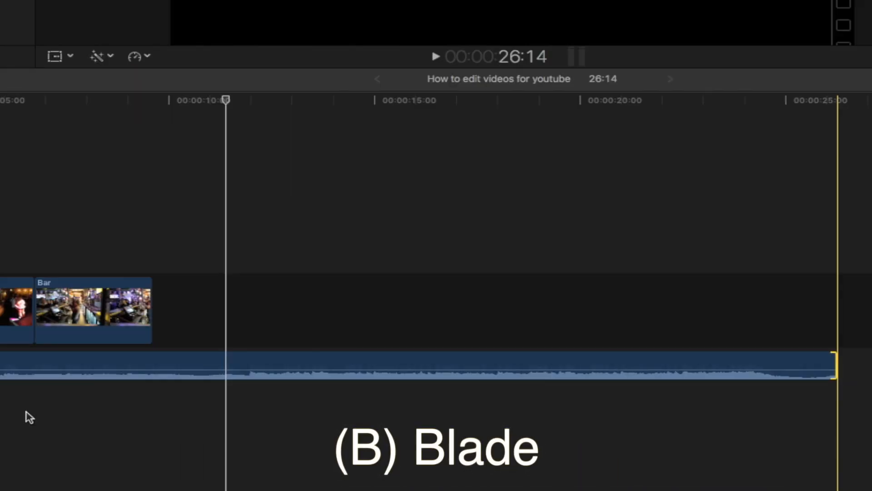
# Blade the music clip at the end of the Bar clip and delete the section after the cut
pyautogui.press('b')
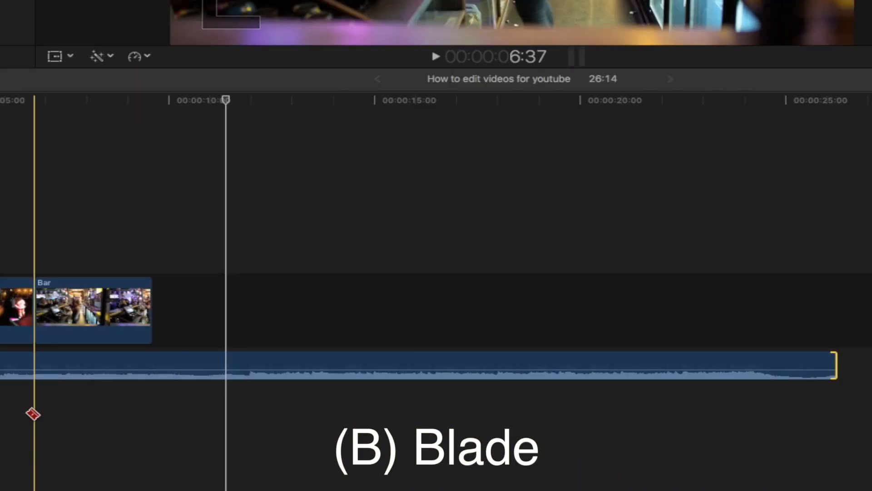
pyautogui.click(153, 366)
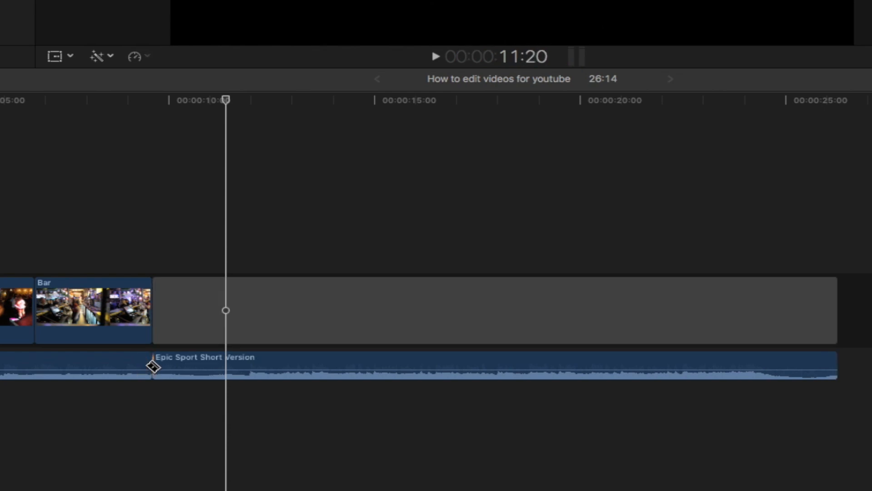
pyautogui.press('a')
pyautogui.click(184, 360)
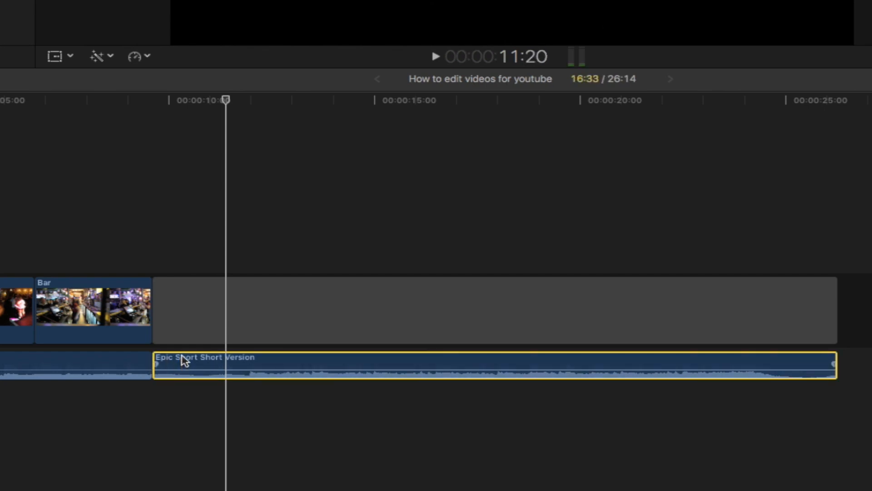
pyautogui.press('Delete')
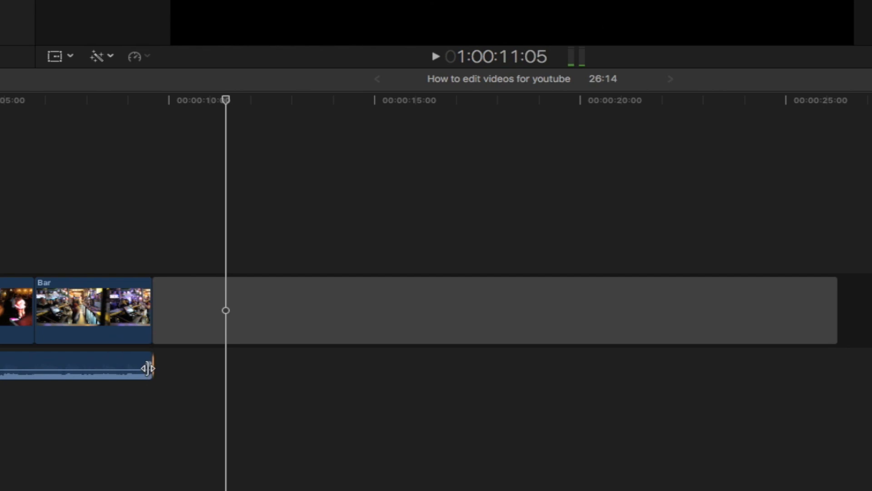
# Fade out the end of the music over about half a second and slightly lengthen the fade-in at its start
pyautogui.press('super+equal')
pyautogui.press('super+equal')
pyautogui.hscroll(-1, 149, 369)
pyautogui.hscroll(-3, 150, 371)
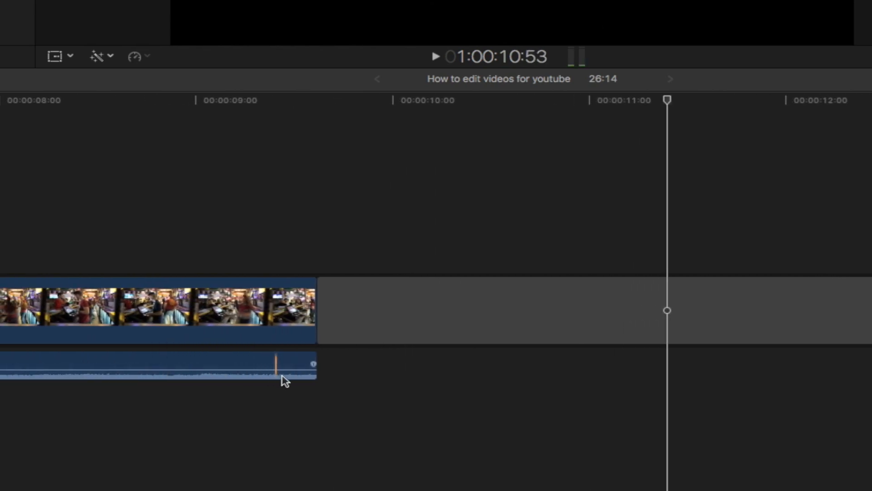
pyautogui.moveTo(295, 370)
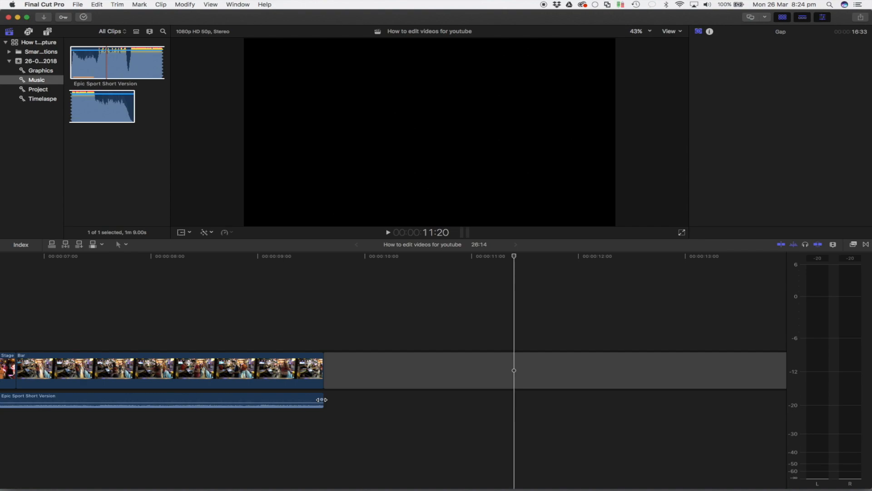
pyautogui.moveTo(320, 399); pyautogui.dragTo(269, 399)
pyautogui.hscroll(-5, 221, 391)
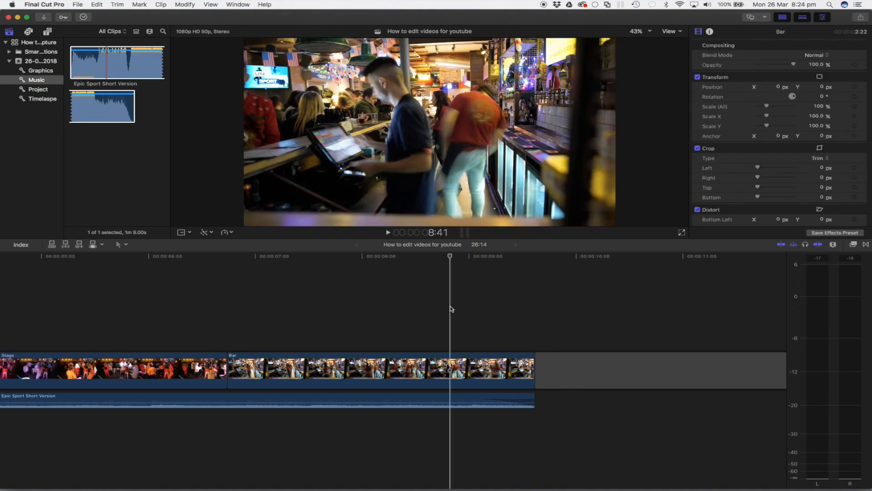
pyautogui.hscroll(-10, 451, 308)
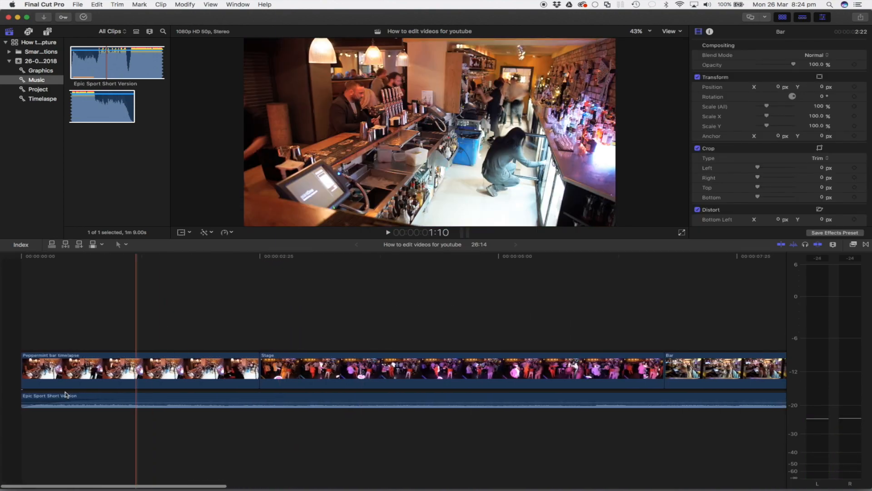
pyautogui.click(115, 400)
pyautogui.moveTo(116, 401); pyautogui.dragTo(122, 400)
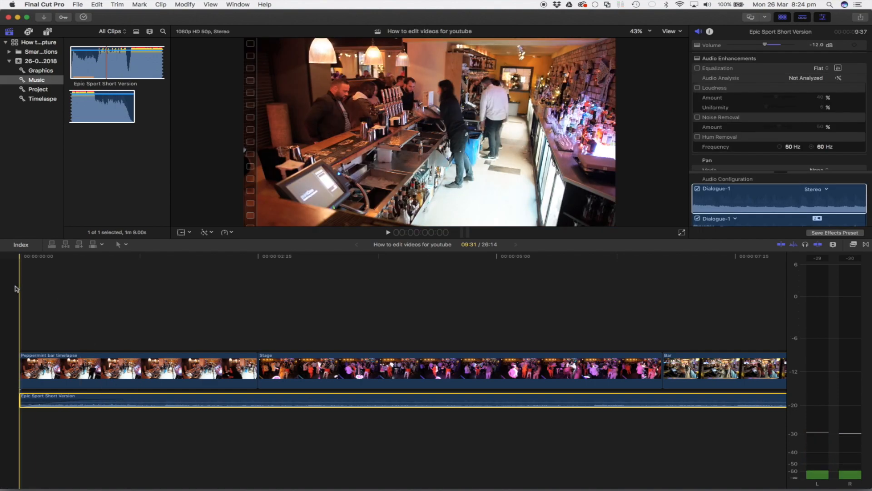
# View the edited sequence full screen from the beginning
pyautogui.click(16, 287)
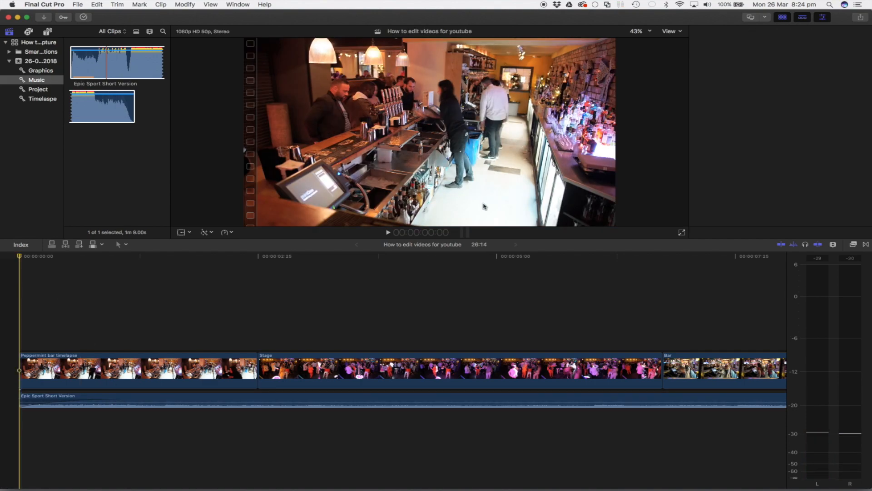
pyautogui.click(682, 233)
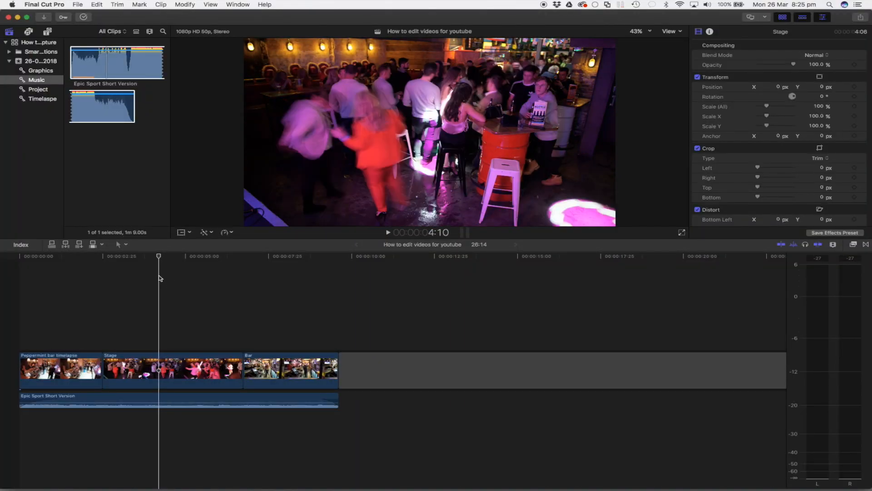
pyautogui.moveTo(158, 275); pyautogui.dragTo(155, 276)
pyautogui.click(78, 358)
pyautogui.click(179, 359)
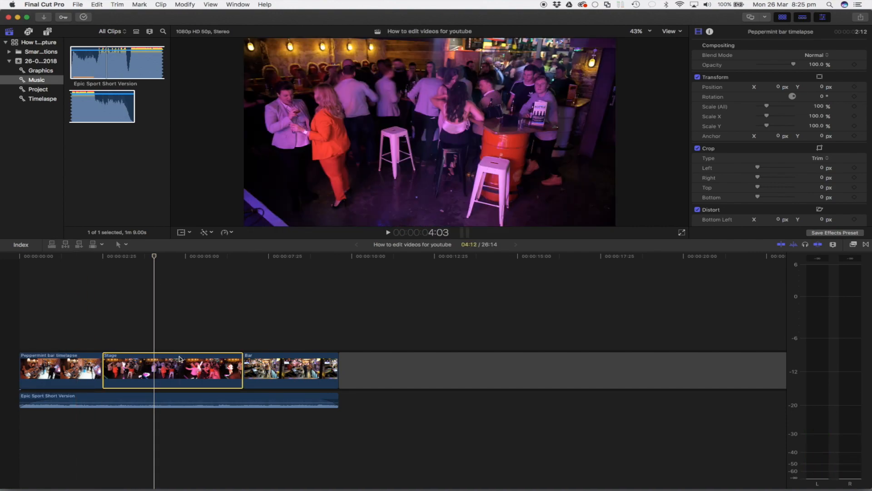
pyautogui.click(295, 364)
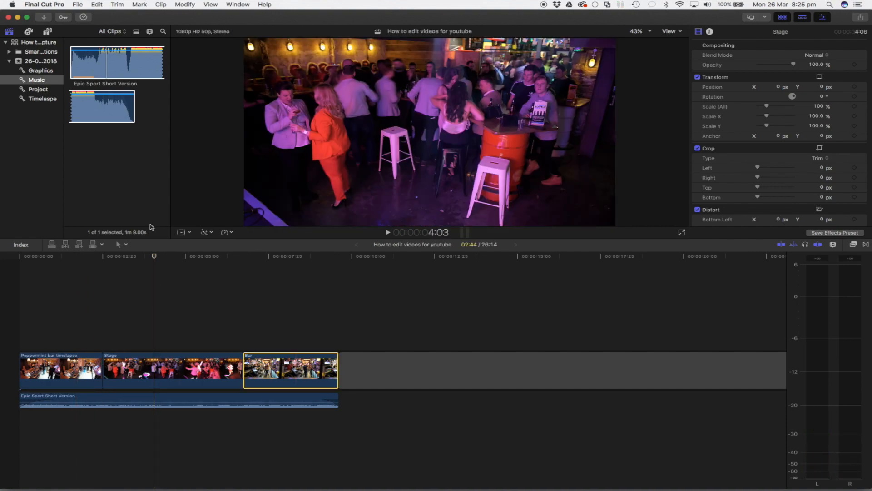
pyautogui.click(35, 73)
pyautogui.click(32, 100)
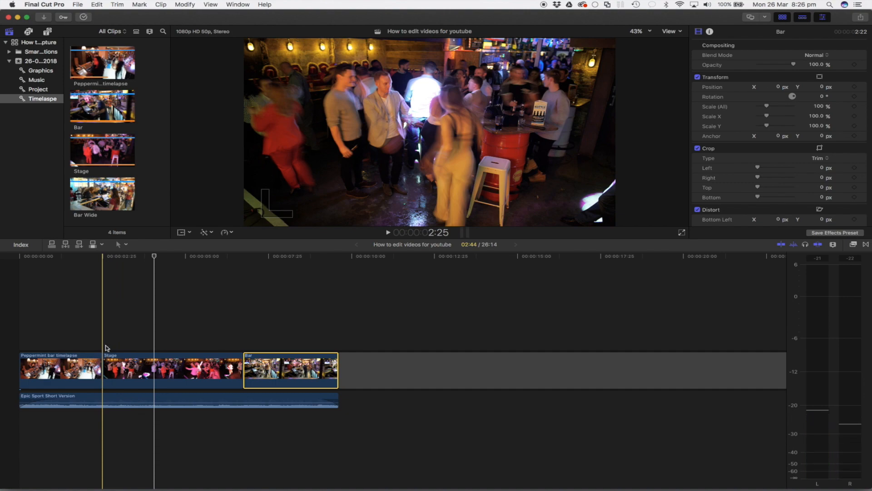
# Connect the film_burn_720_2 graphic above the cut between the Peppermint bar timelapse and Stage clips
pyautogui.click(43, 73)
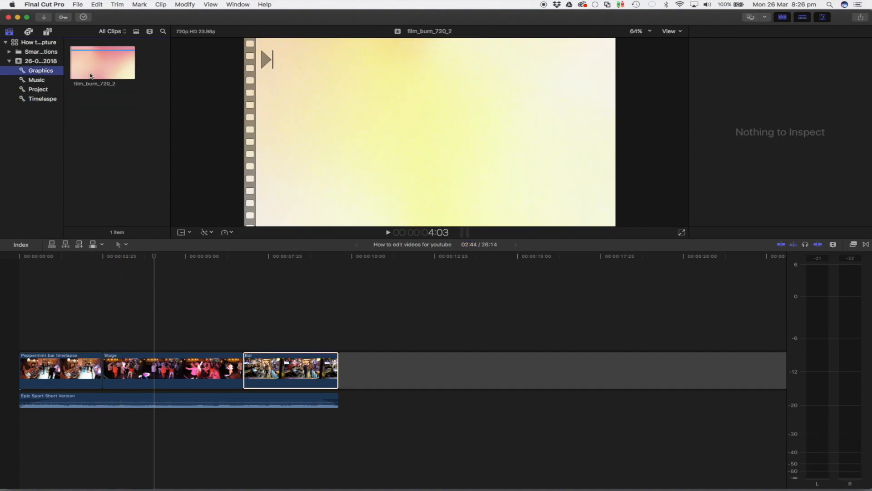
pyautogui.click(100, 71)
pyautogui.moveTo(100, 71); pyautogui.dragTo(68, 311)
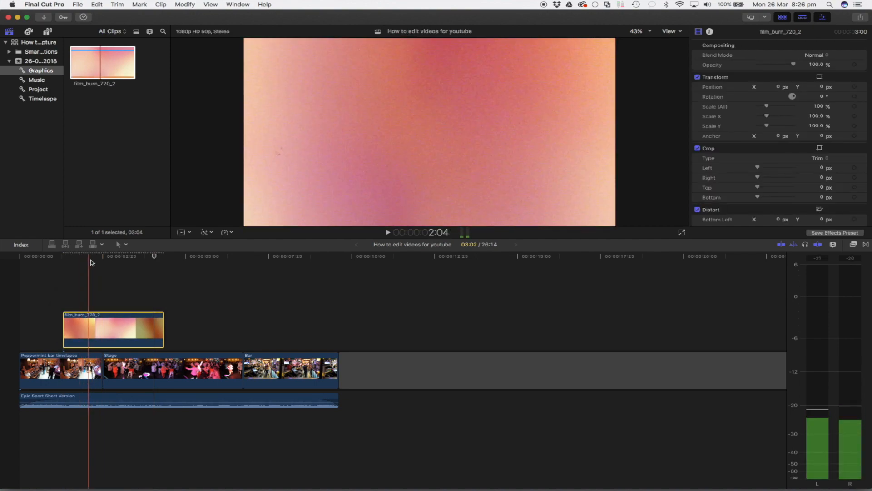
# Set the film_burn_720_2 overlay's blend mode to Screen and its opacity to 11.86%, and play the sequence through the overlay
pyautogui.click(100, 258)
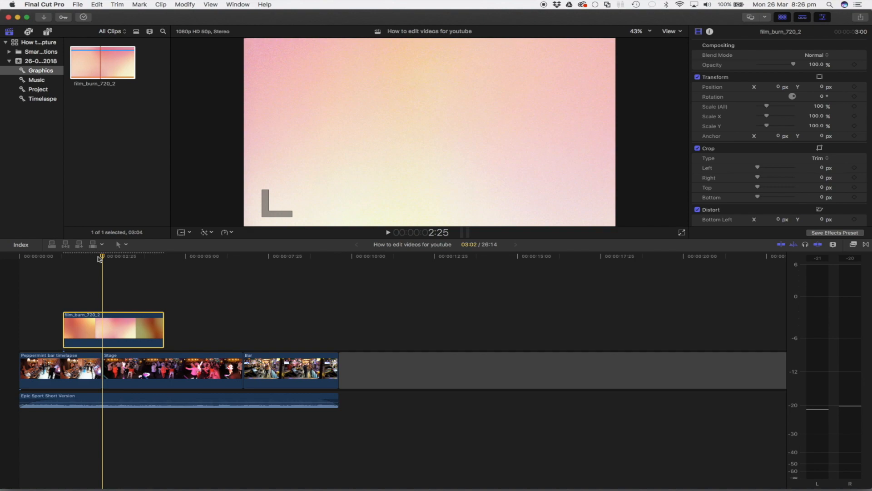
pyautogui.click(822, 56)
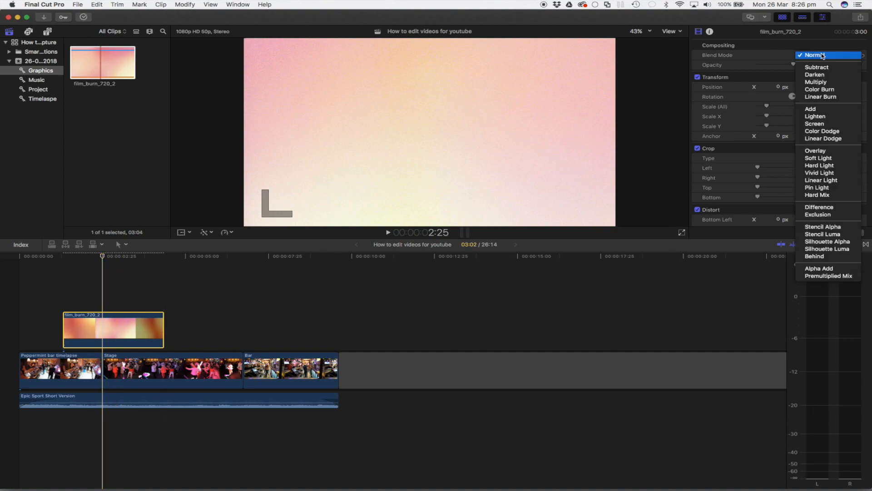
pyautogui.click(824, 125)
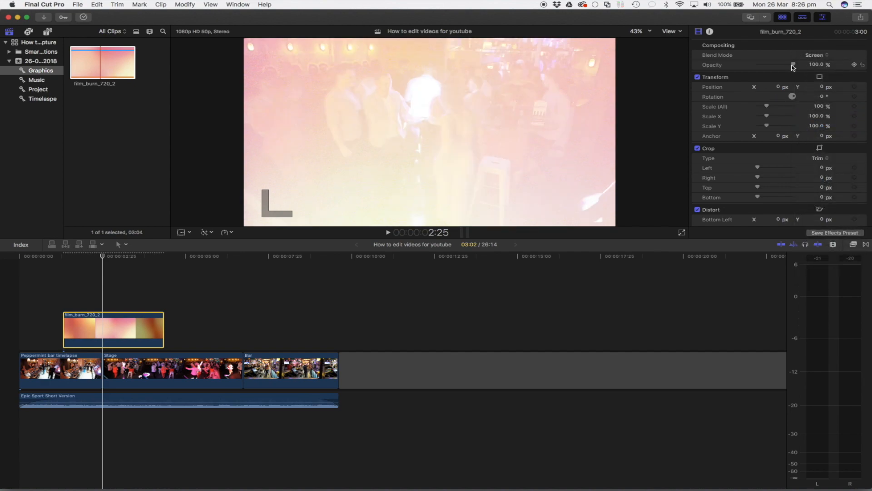
pyautogui.moveTo(793, 65); pyautogui.dragTo(762, 67)
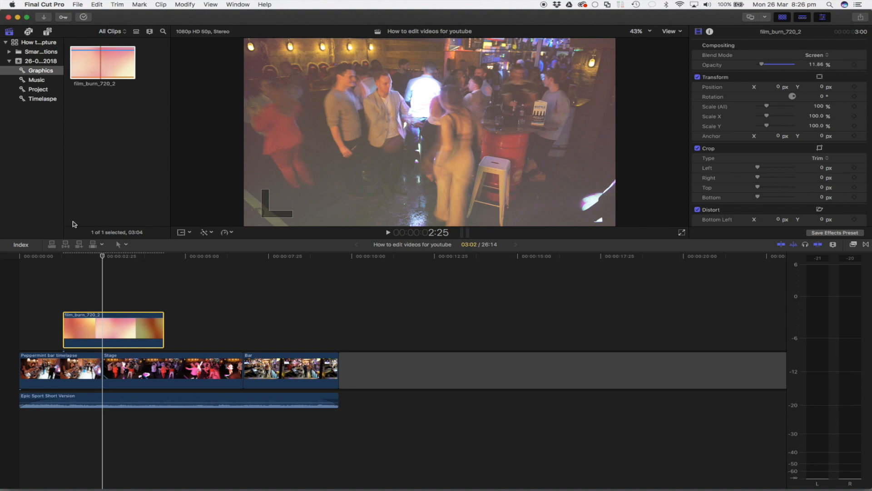
pyautogui.click(58, 257)
pyautogui.press('space')
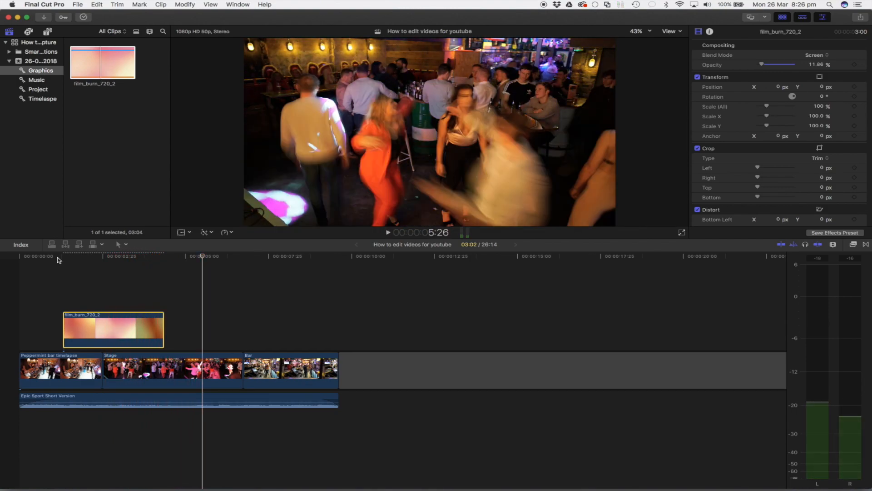
pyautogui.press('space')
# Trim the end of the Stage clip back to where the film burn overlay ends and play the shortened sequence
pyautogui.moveTo(238, 366); pyautogui.dragTo(164, 366)
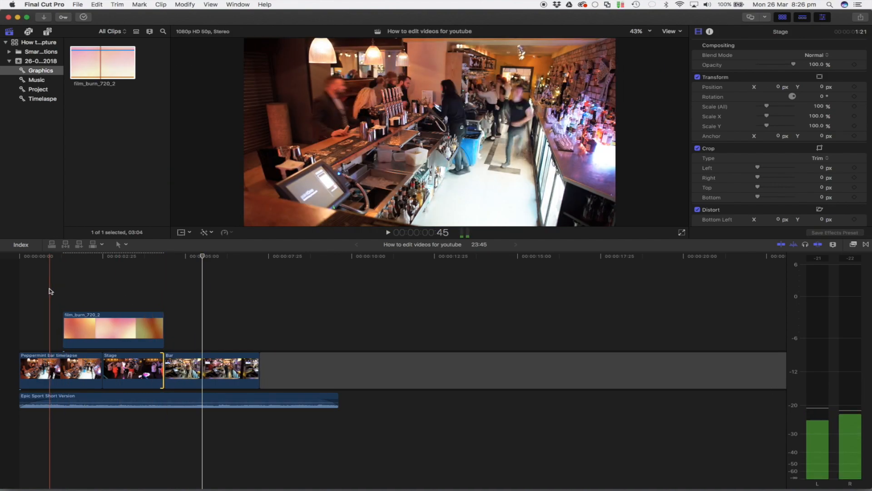
pyautogui.click(36, 295)
pyautogui.press('space')
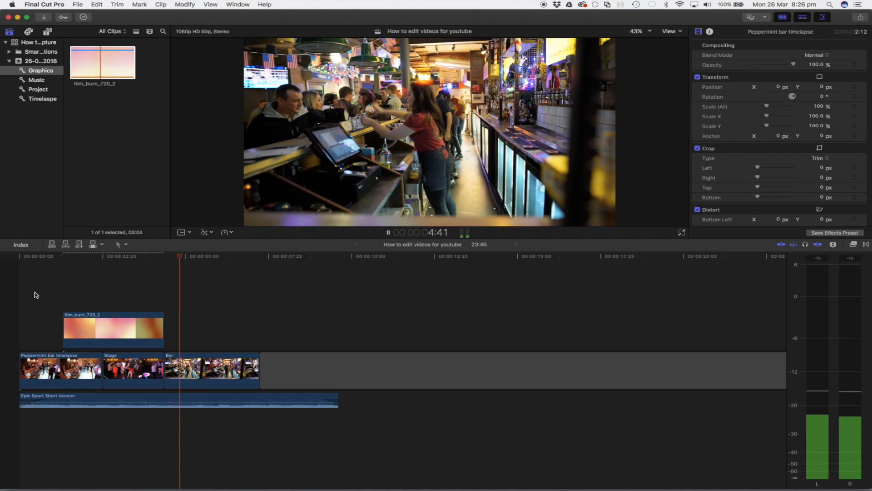
pyautogui.press('space')
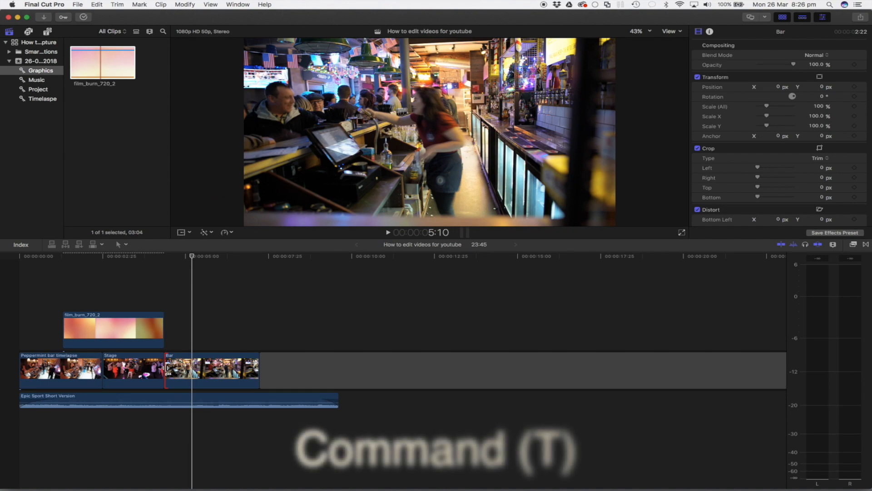
# Add the default transition between the Stage and Bar clips, overlapping their media, and play through it
pyautogui.press('super+t')
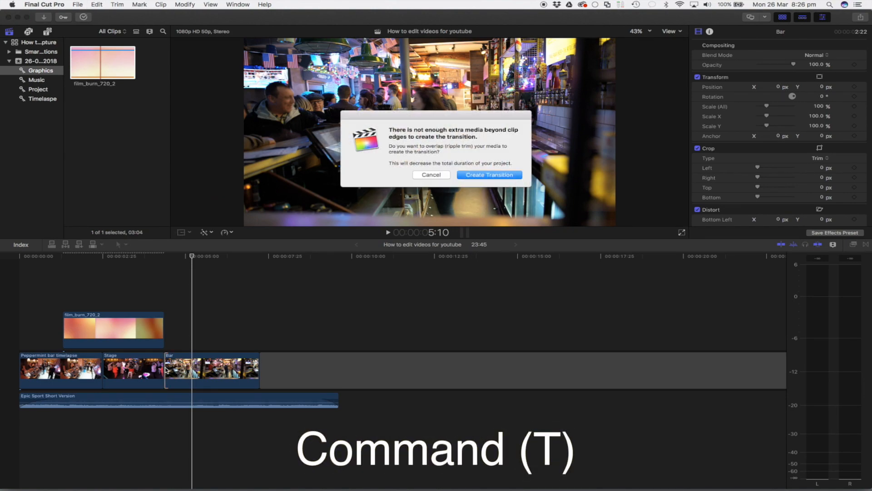
pyautogui.click(489, 174)
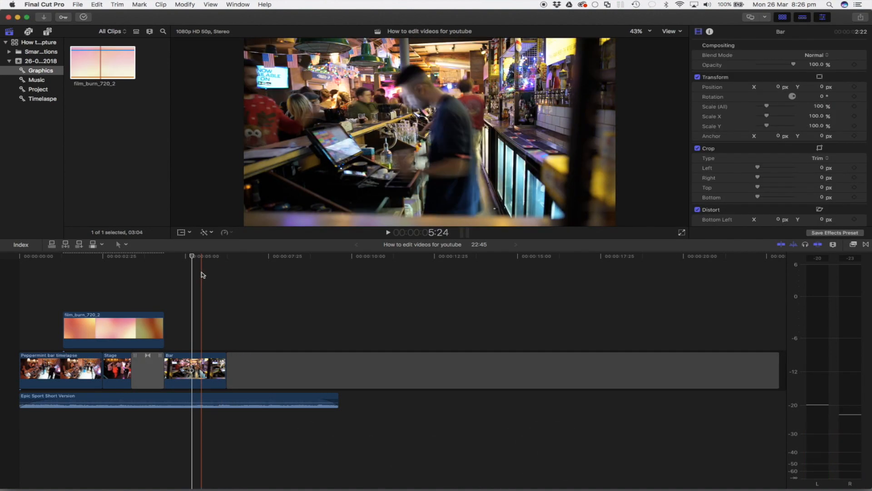
pyautogui.click(121, 275)
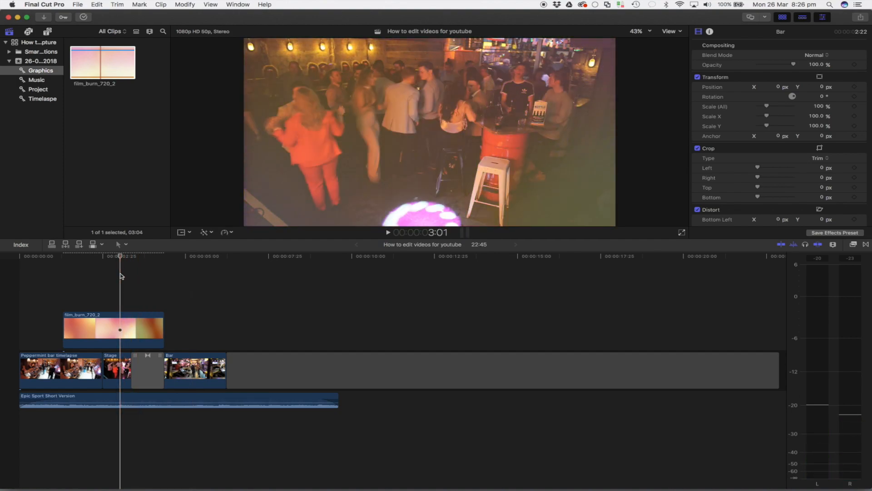
pyautogui.press('space')
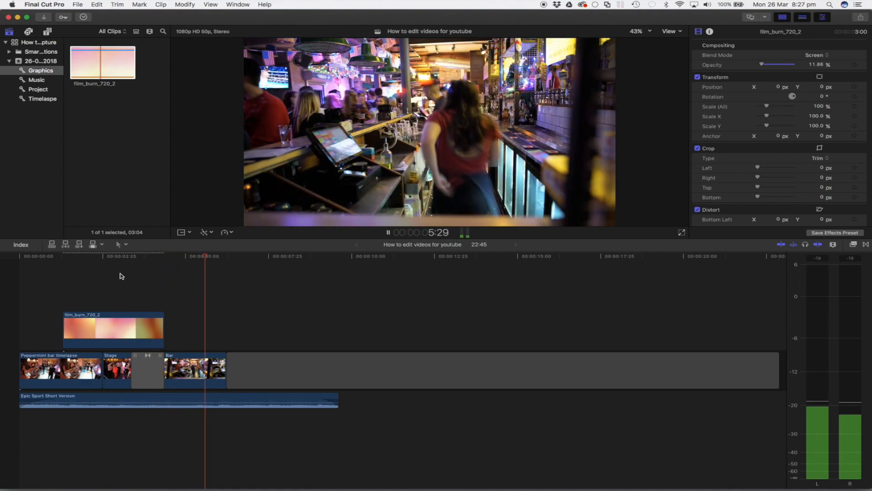
pyautogui.press('space')
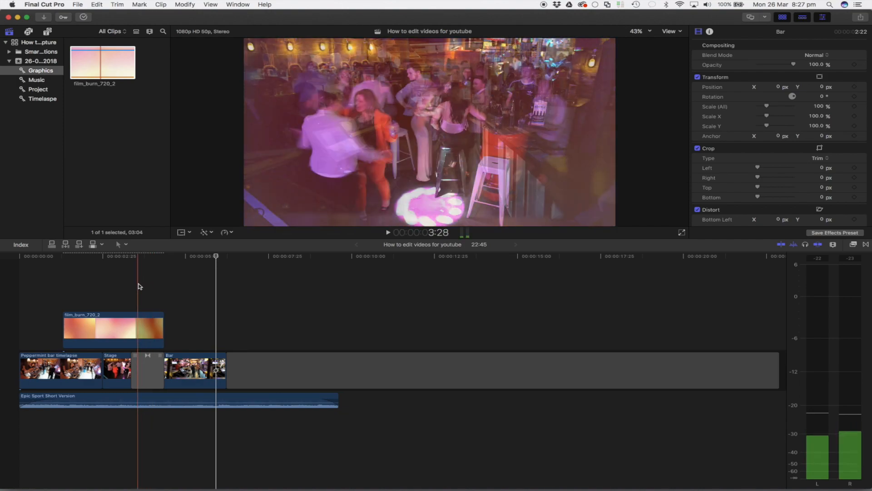
pyautogui.click(138, 286)
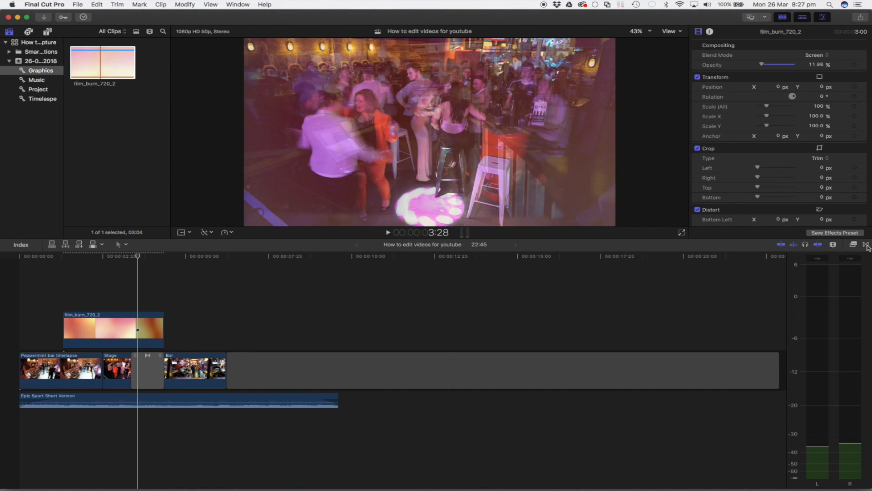
# Look through the categories of installed transitions and close the transitions browser
pyautogui.click(866, 245)
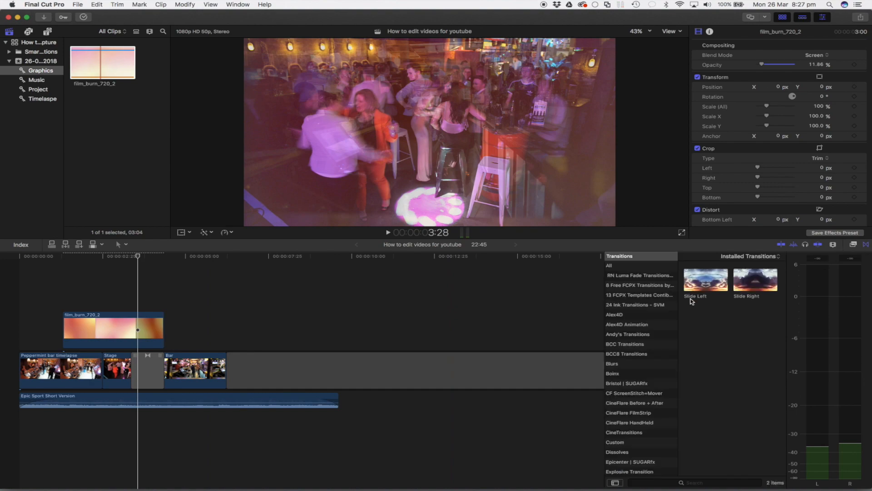
pyautogui.scroll(-15, 633, 331)
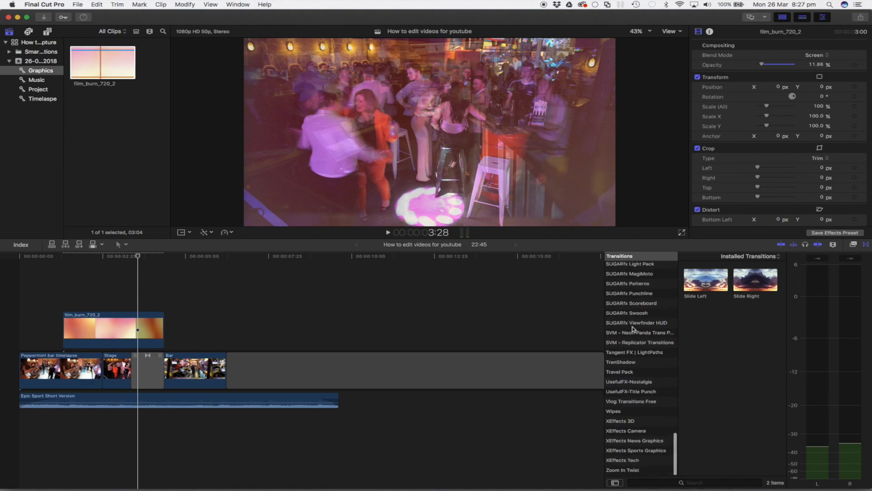
pyautogui.scroll(15, 634, 329)
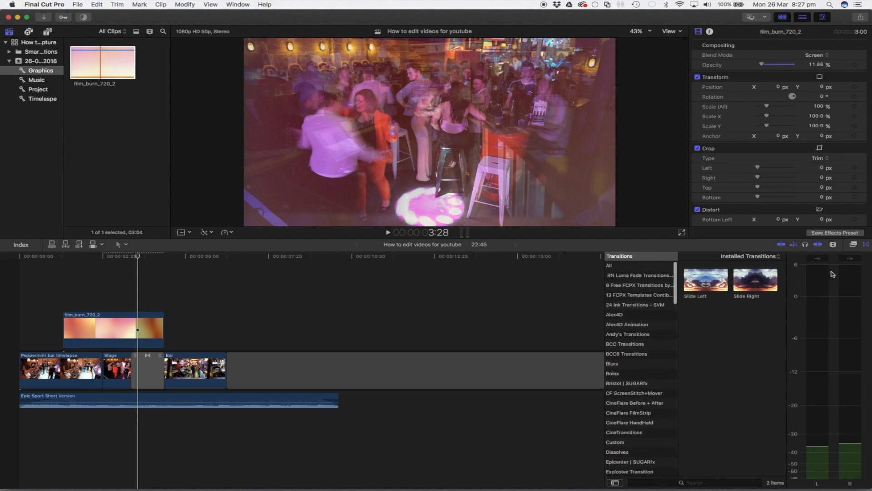
pyautogui.click(866, 245)
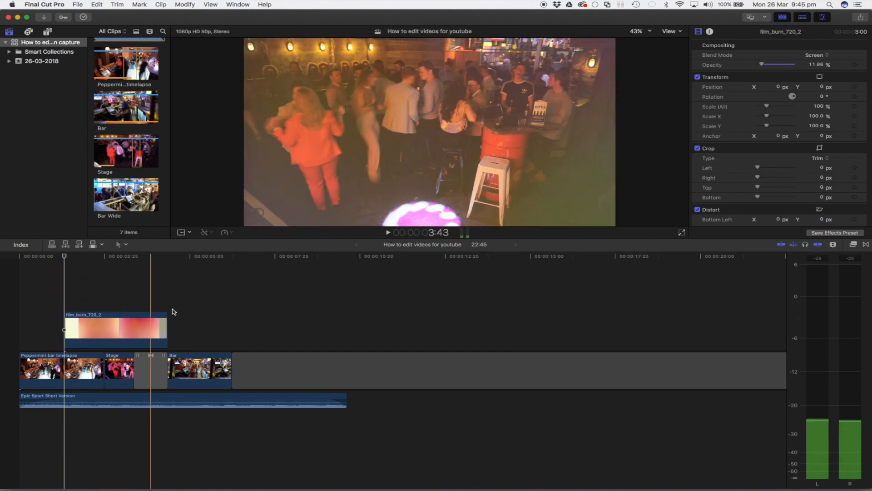
# Trim the music to end with the Bar clip and mark the sequence from its start to that end as the export range
pyautogui.moveTo(345, 401); pyautogui.dragTo(230, 401)
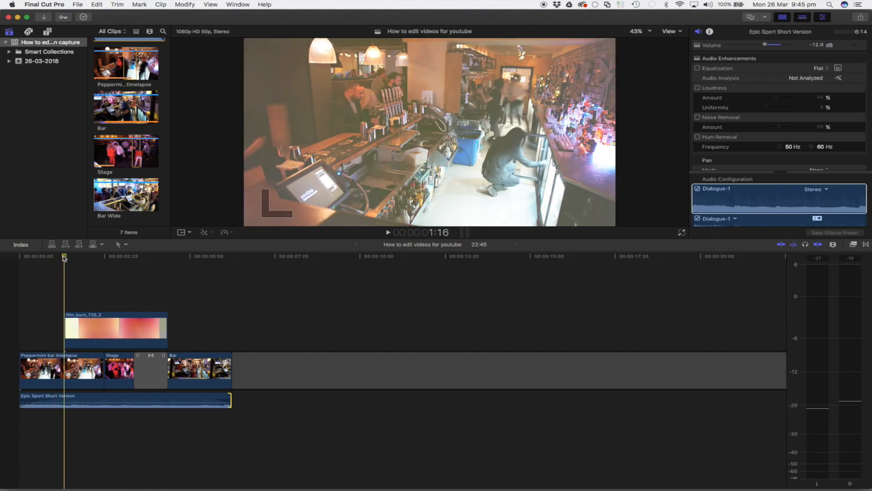
pyautogui.moveTo(64, 257); pyautogui.dragTo(229, 264)
pyautogui.press('o')
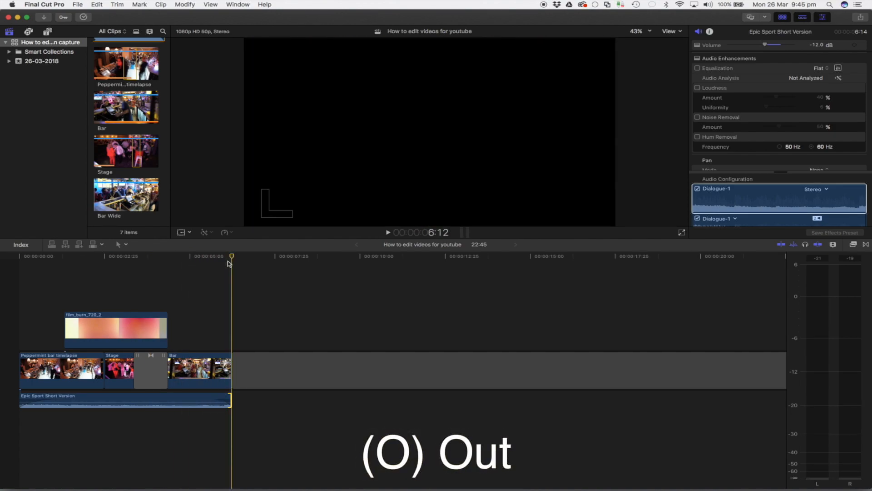
pyautogui.press('o')
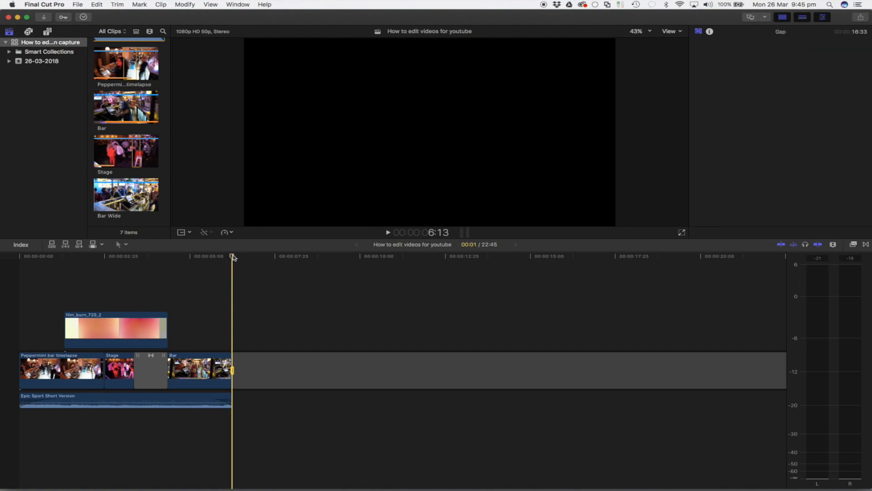
pyautogui.moveTo(230, 259); pyautogui.dragTo(20, 275)
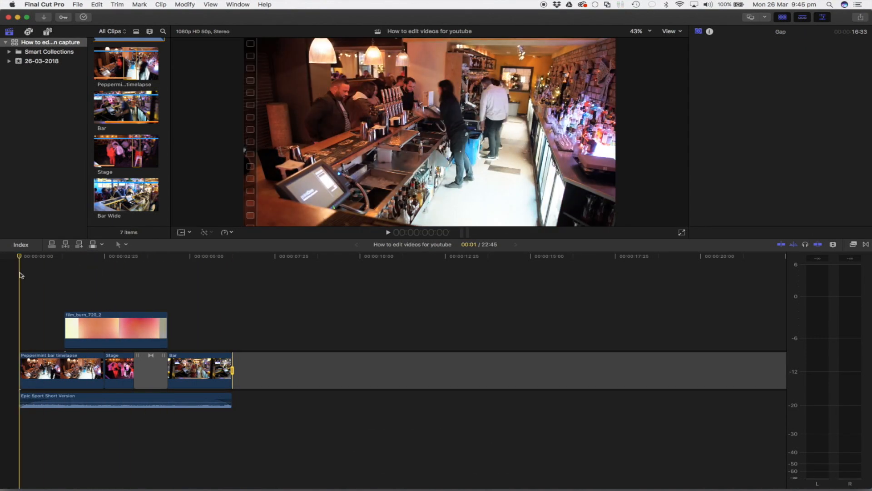
pyautogui.press('i')
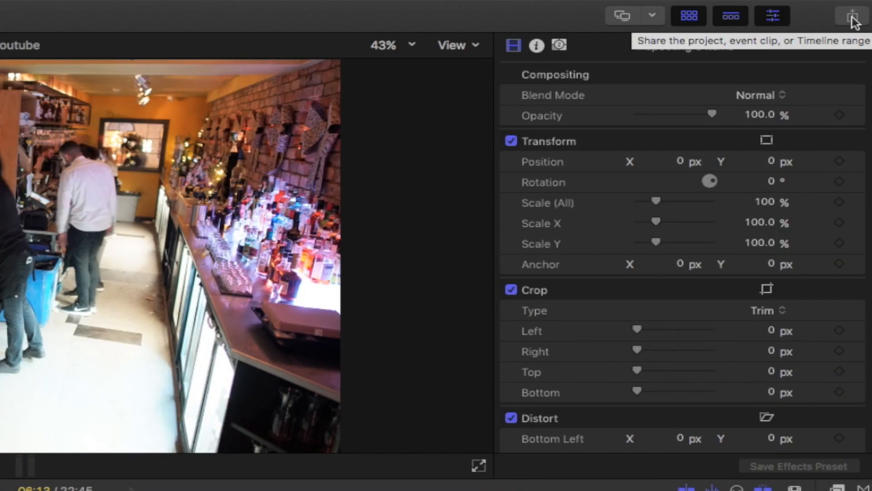
# Share the marked range with the HD 1080p preset and review the export's settings and info
pyautogui.click(852, 19)
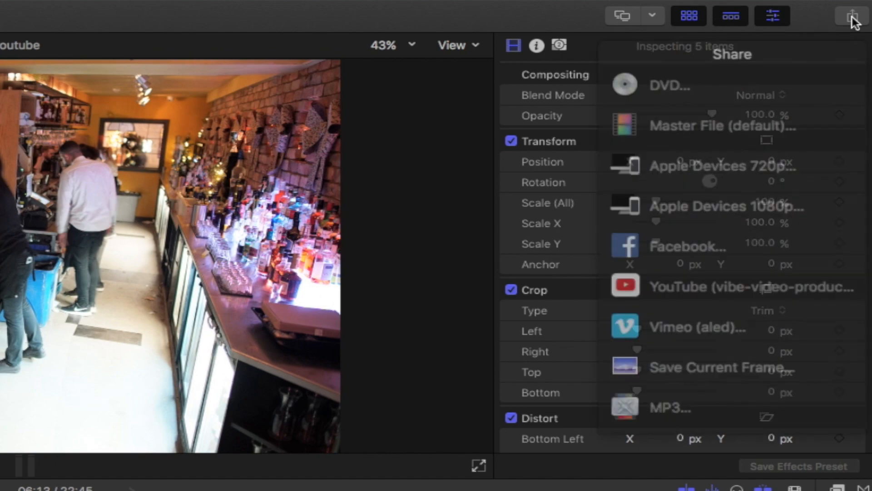
pyautogui.scroll(-5, 744, 198)
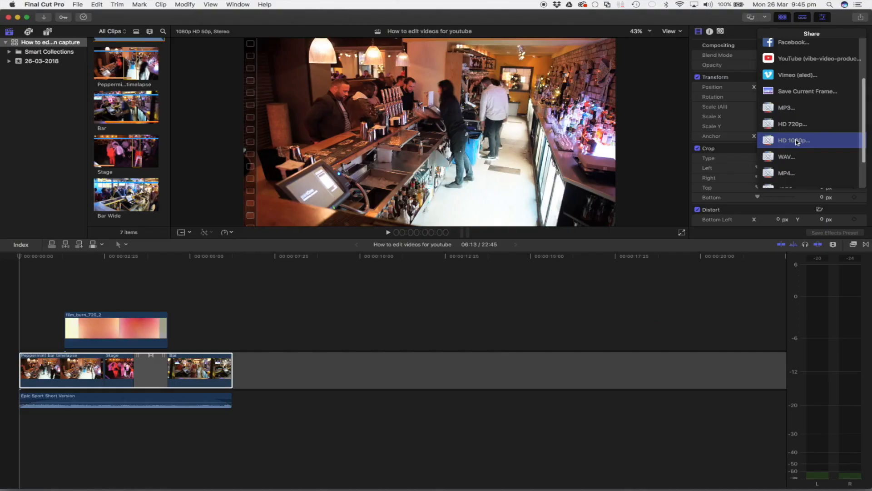
pyautogui.click(796, 142)
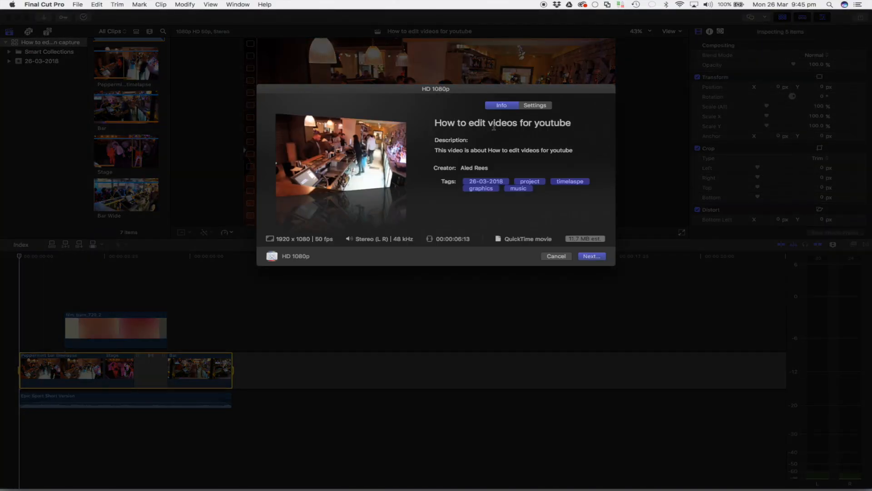
pyautogui.click(538, 107)
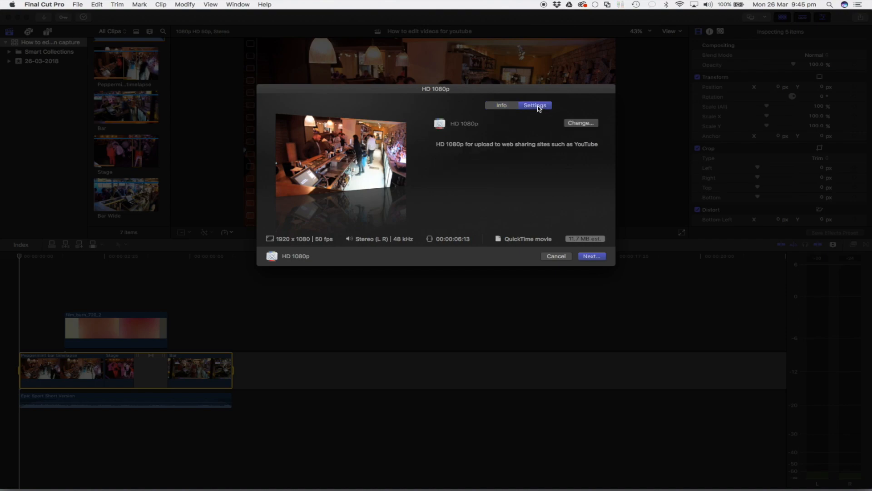
pyautogui.click(504, 106)
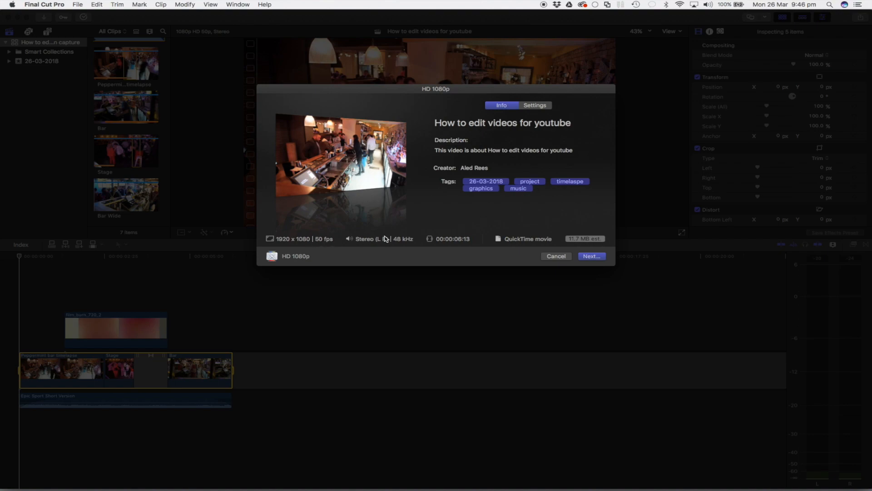
# Save the export as "How to edit videos for youtube" in a new Exports folder inside the Desktop's Project folder
pyautogui.click(592, 256)
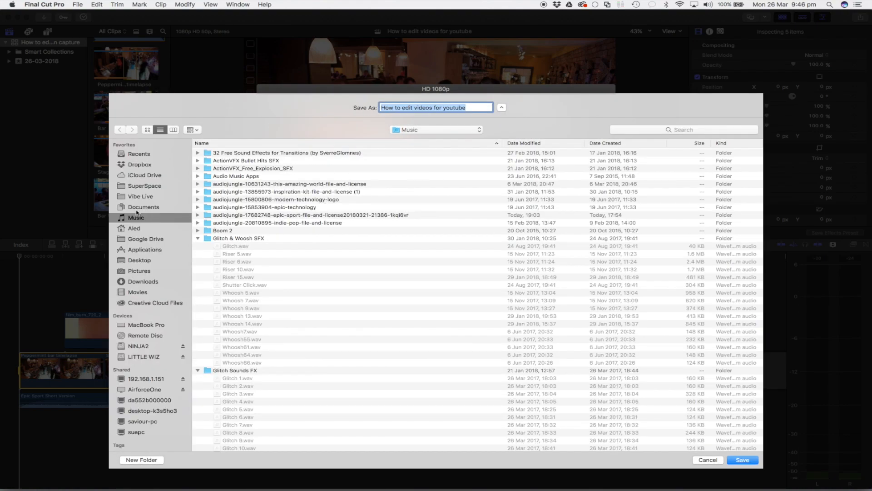
pyautogui.click(133, 260)
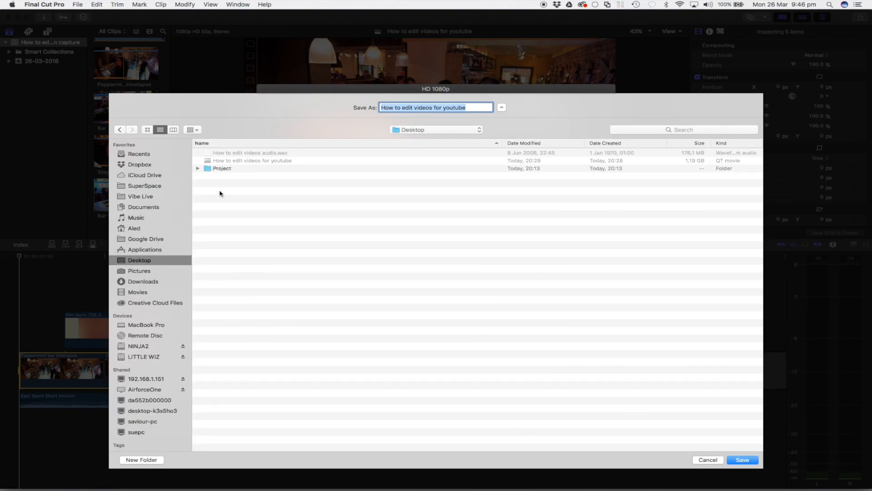
pyautogui.click(199, 169)
pyautogui.doubleClick(208, 169)
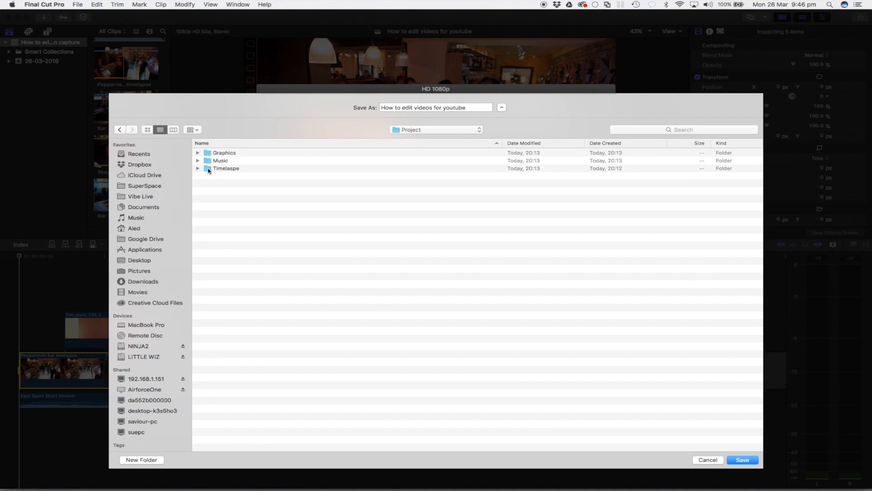
pyautogui.click(142, 459)
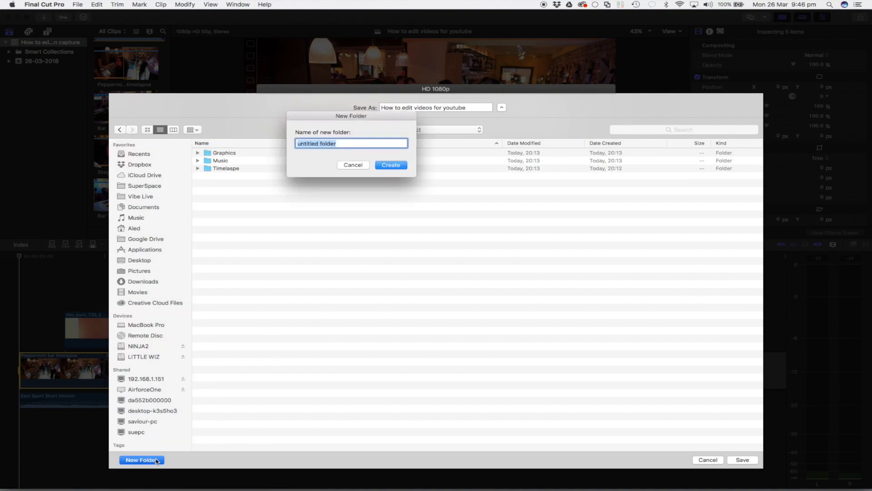
pyautogui.write('Exports')
pyautogui.press('Return')
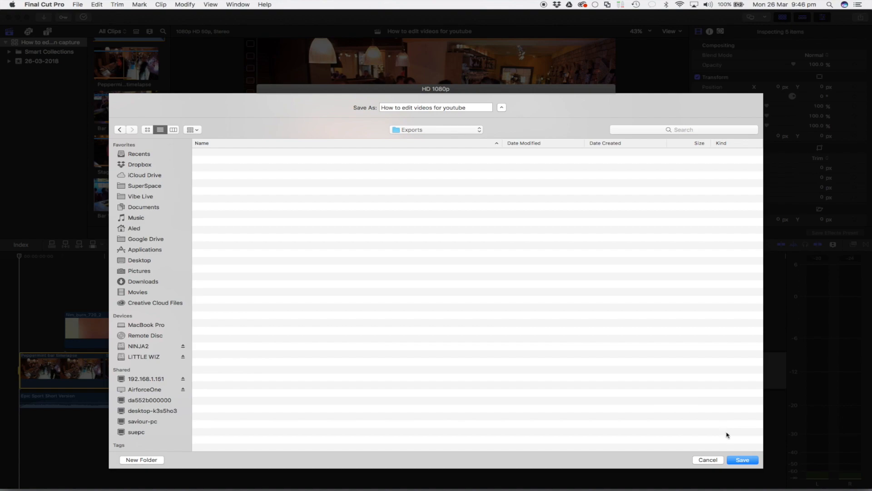
pyautogui.click(739, 460)
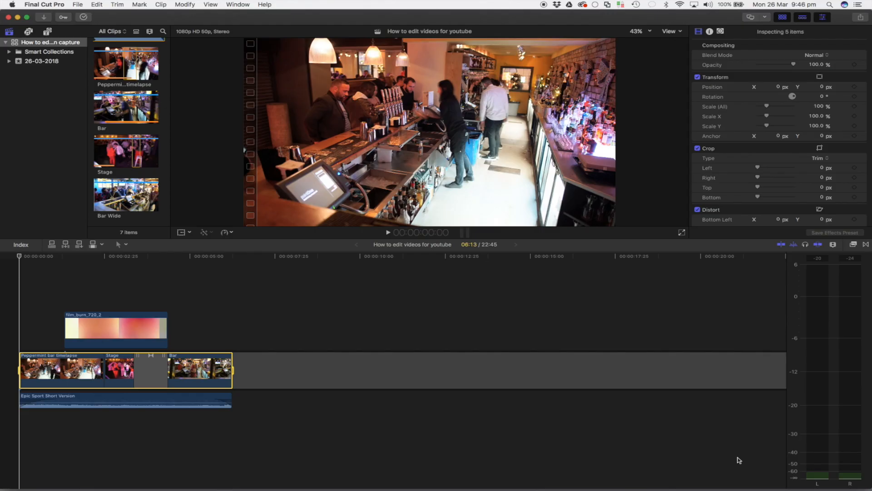